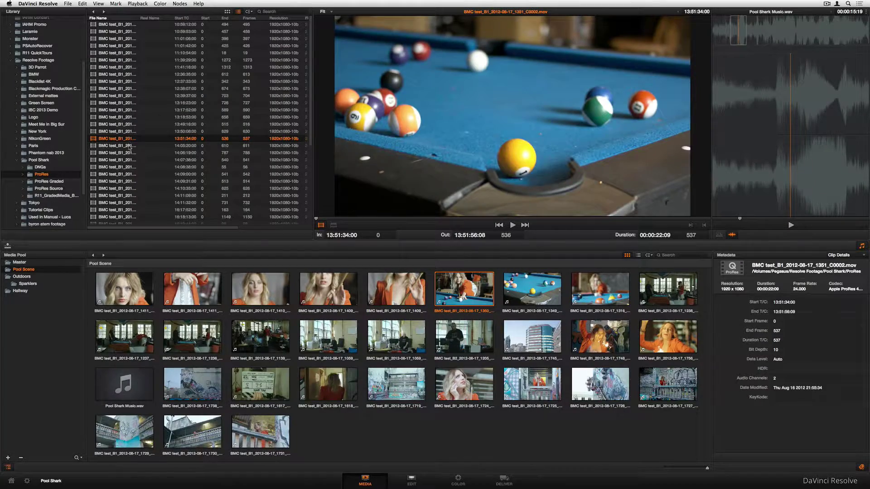
# Load the 1405_C0000 clip and play it from past the slate into the close-up shot.
pyautogui.click(129, 146)
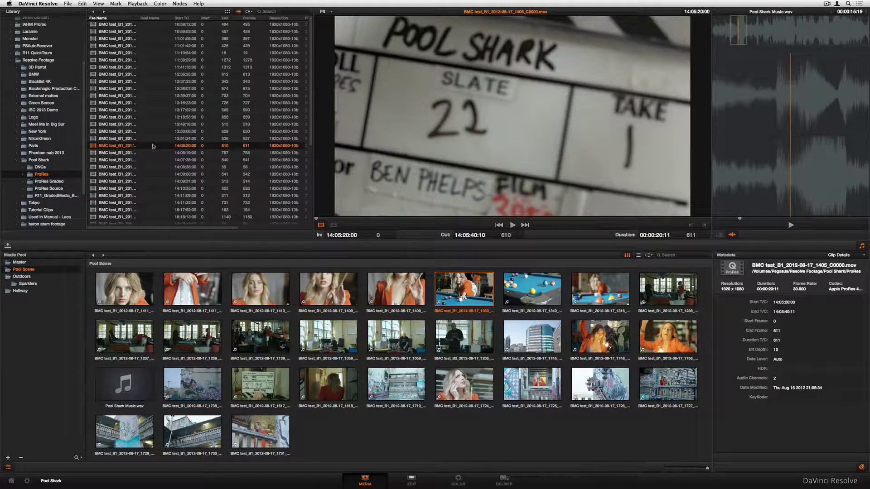
pyautogui.click(464, 219)
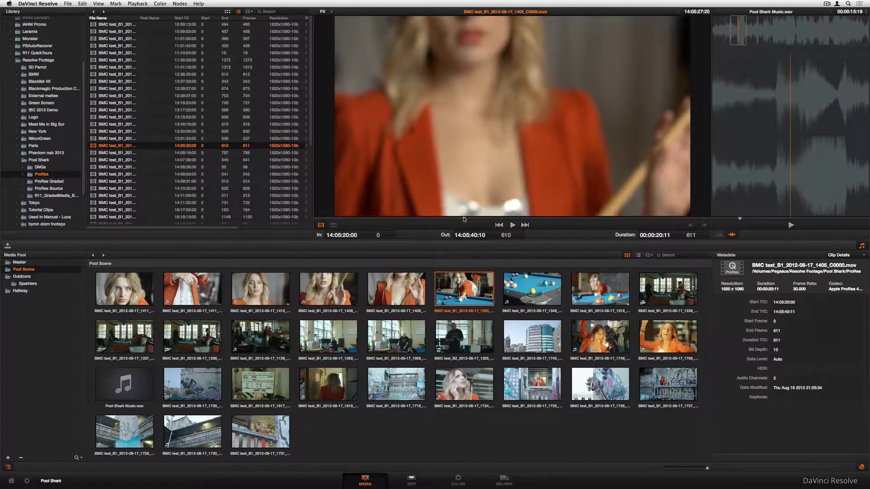
pyautogui.click(512, 225)
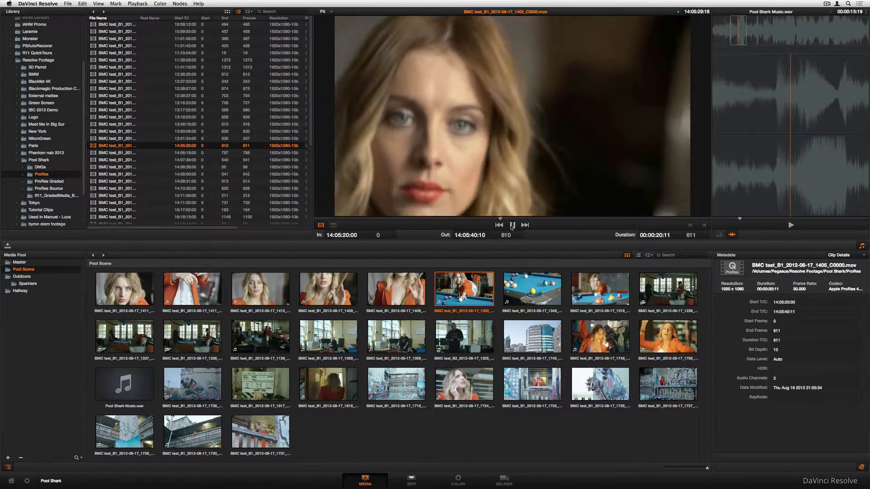
pyautogui.click(512, 225)
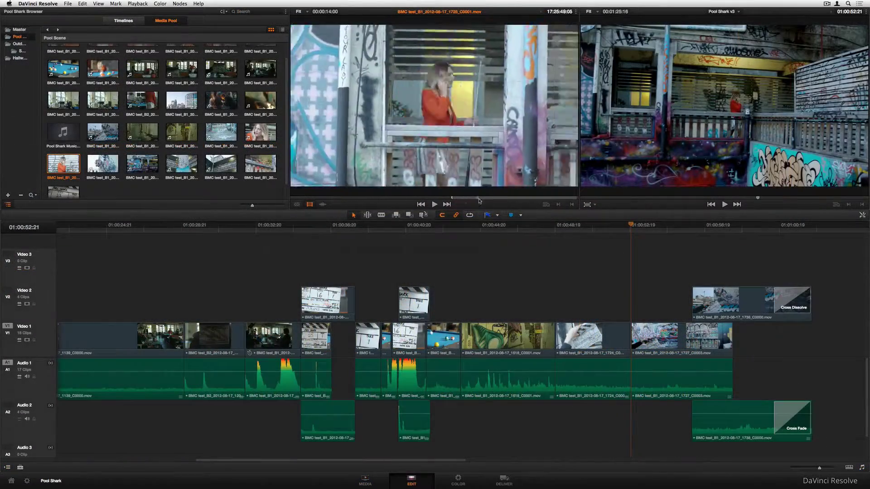
# Mark an out on the balcony clip, edit it into Pool Shark v3, and roll the 1724/1725 cut earlier.
pyautogui.moveTo(486, 199); pyautogui.dragTo(489, 202)
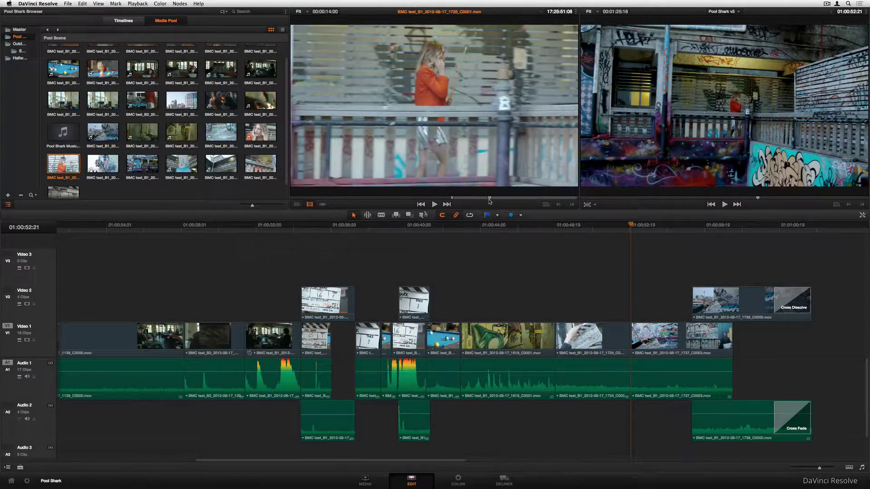
pyautogui.press('o')
pyautogui.moveTo(416, 149); pyautogui.dragTo(849, 59)
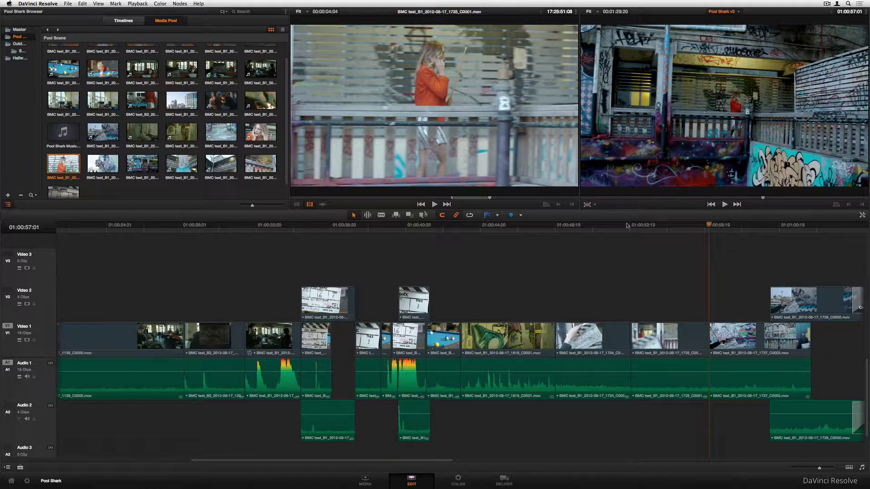
pyautogui.click(605, 233)
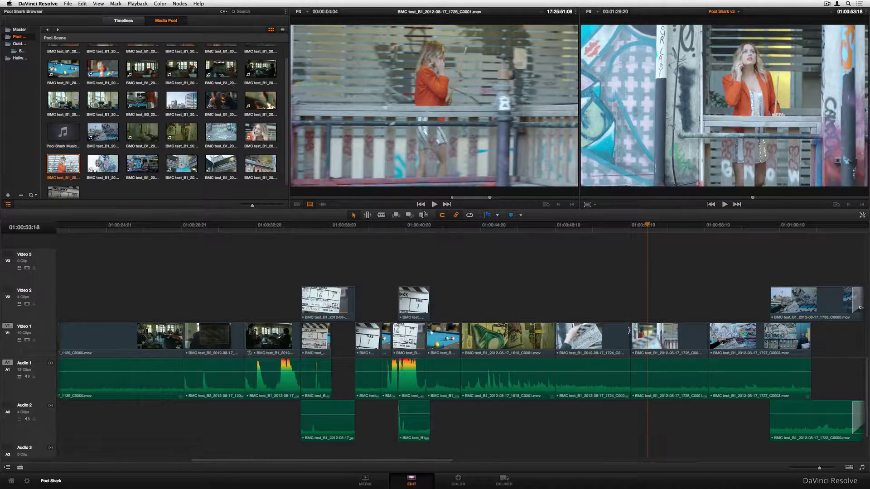
pyautogui.moveTo(629, 331)
pyautogui.mouseDown()
pyautogui.moveTo(608, 333)
pyautogui.moveTo(619, 336)
pyautogui.mouseUp()
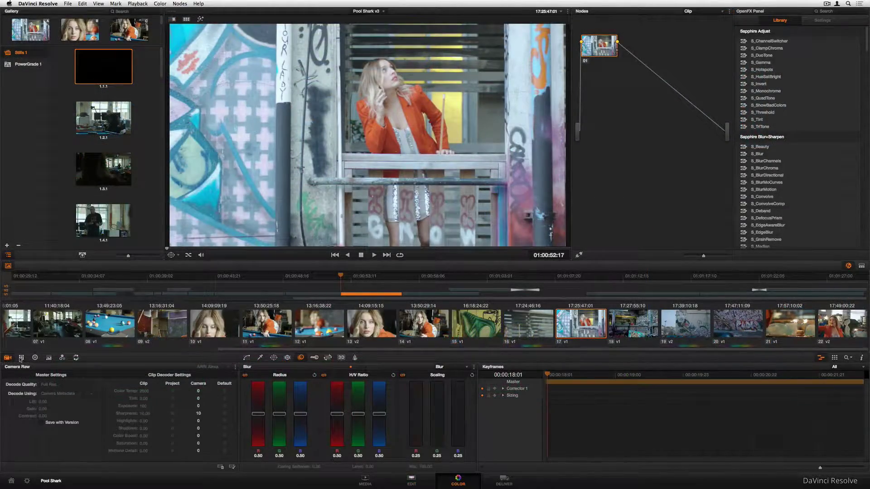
# Darken clip 17 by pulling down a point on the Luminance curve in Curves.
pyautogui.click(21, 359)
pyautogui.click(35, 357)
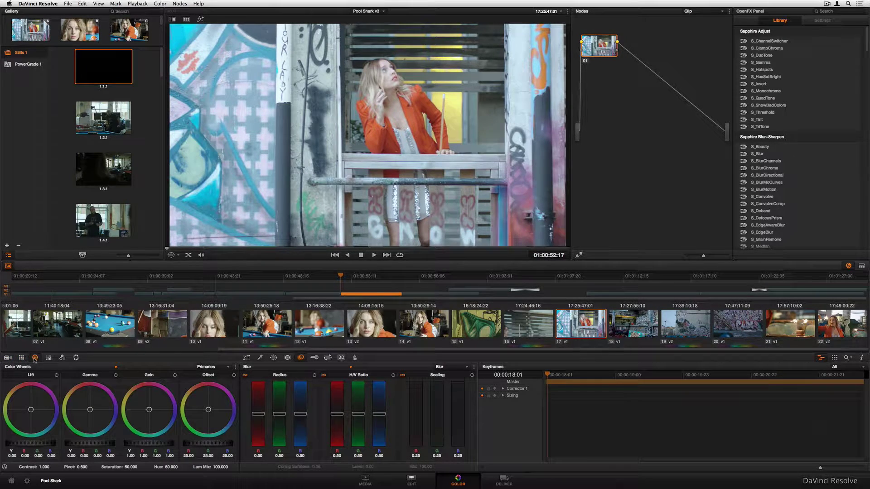
pyautogui.click(259, 358)
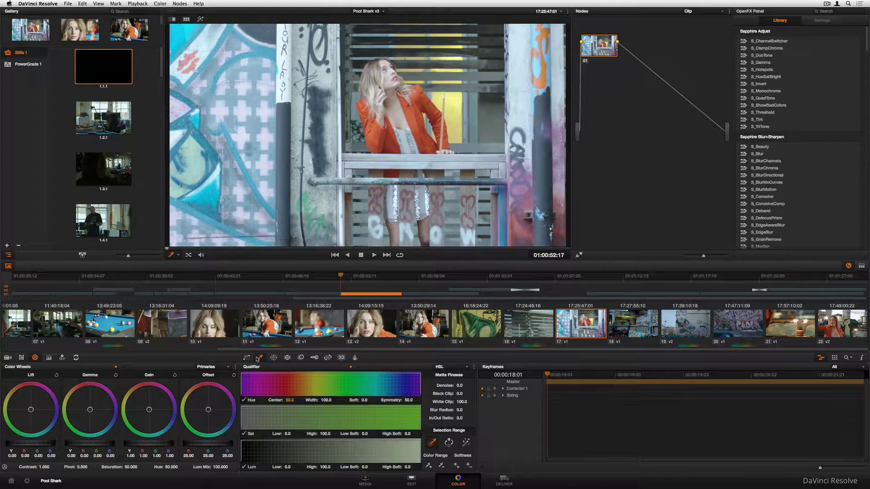
pyautogui.click(246, 358)
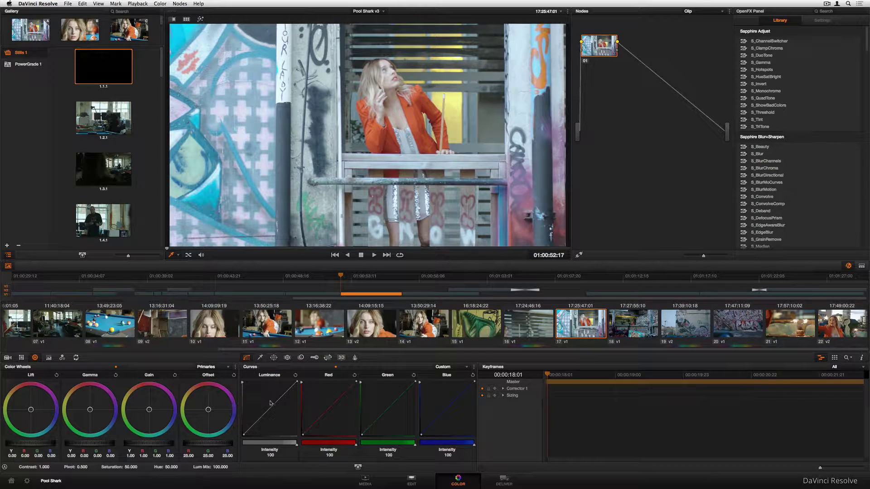
pyautogui.moveTo(274, 406); pyautogui.dragTo(278, 413)
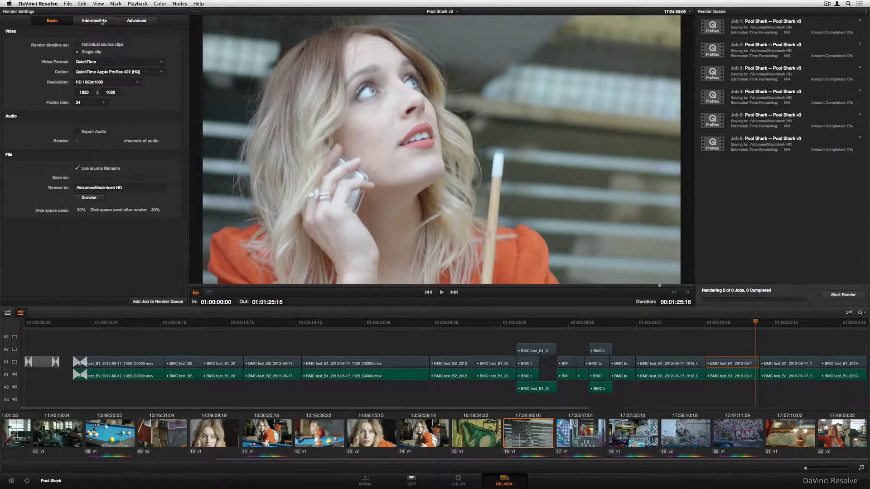
# Review the Intermediate and Advanced render settings, then return to the Media page.
pyautogui.click(103, 21)
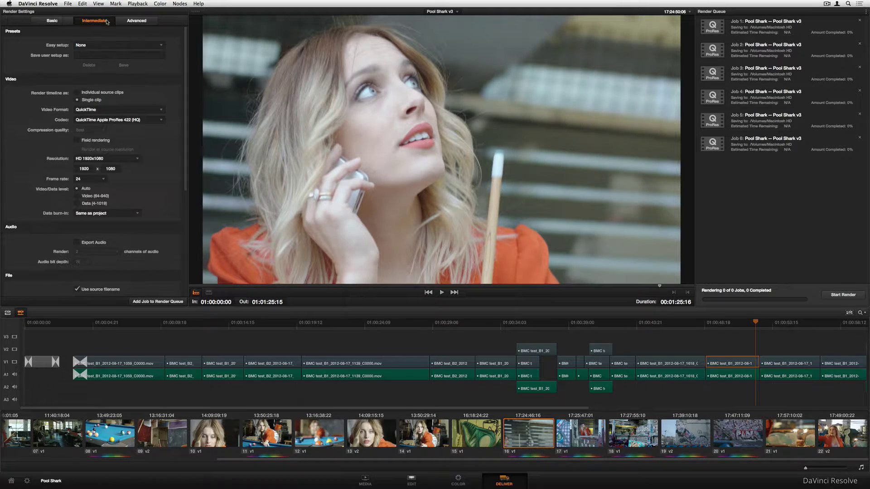
pyautogui.click(149, 21)
pyautogui.moveTo(185, 37); pyautogui.dragTo(188, 155)
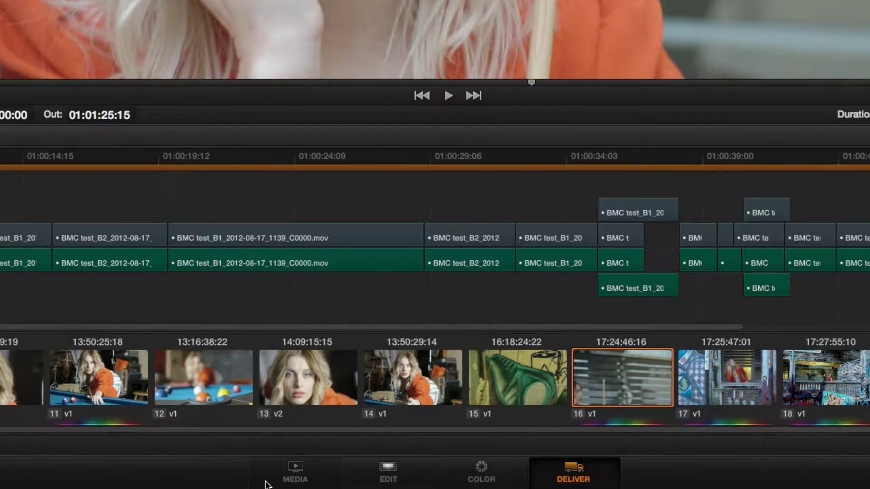
pyautogui.click(351, 482)
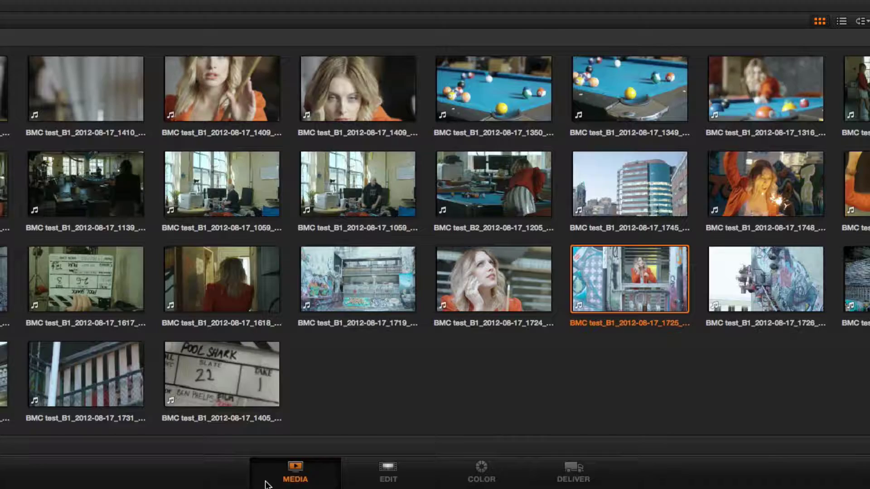
# Visit the Edit page, then the Color page, and come back to the Edit page.
pyautogui.click(363, 480)
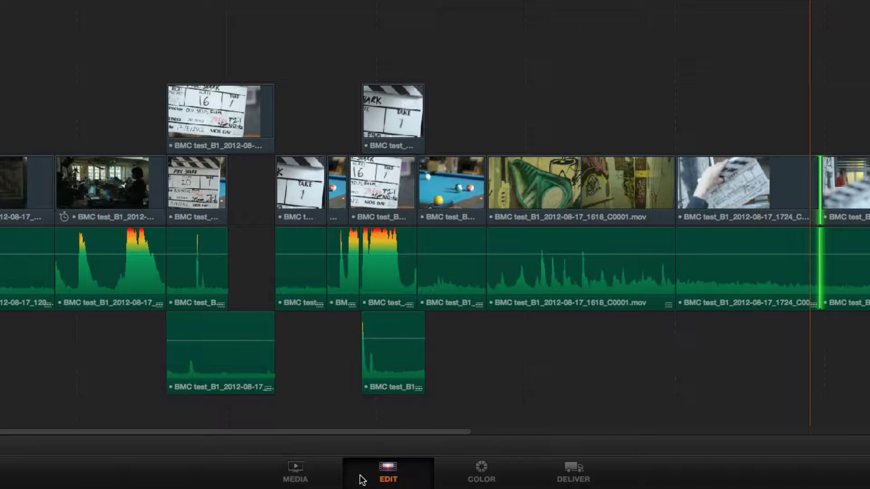
pyautogui.click(453, 478)
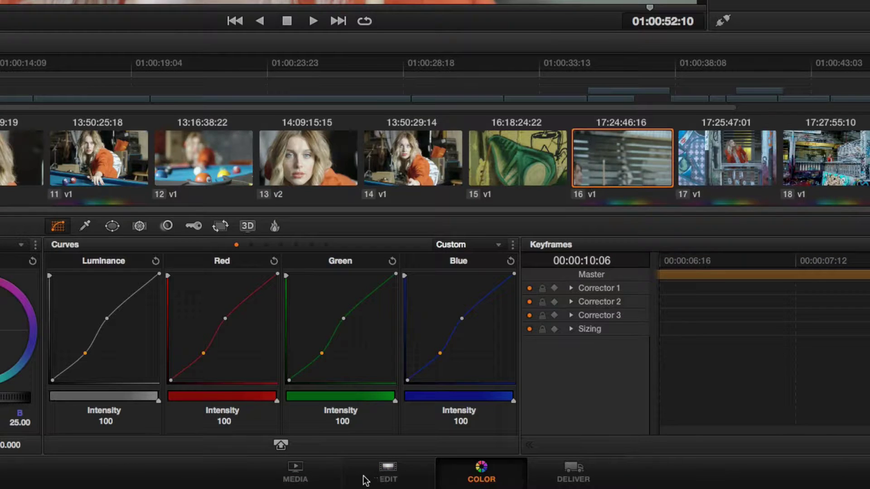
pyautogui.click(366, 481)
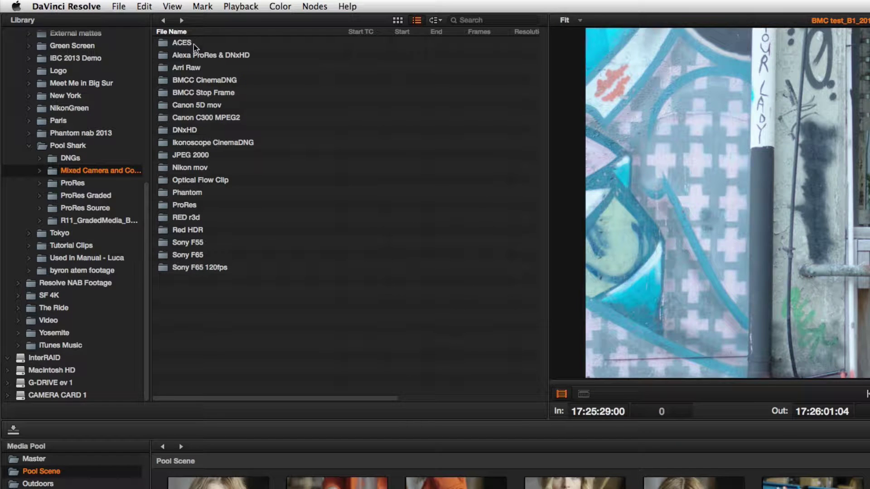
# Browse the ACES, Arri Raw, Canon 5D mov, JPEG 2000, ProRes and RED r3d folders.
pyautogui.click(194, 44)
pyautogui.click(206, 68)
pyautogui.click(229, 107)
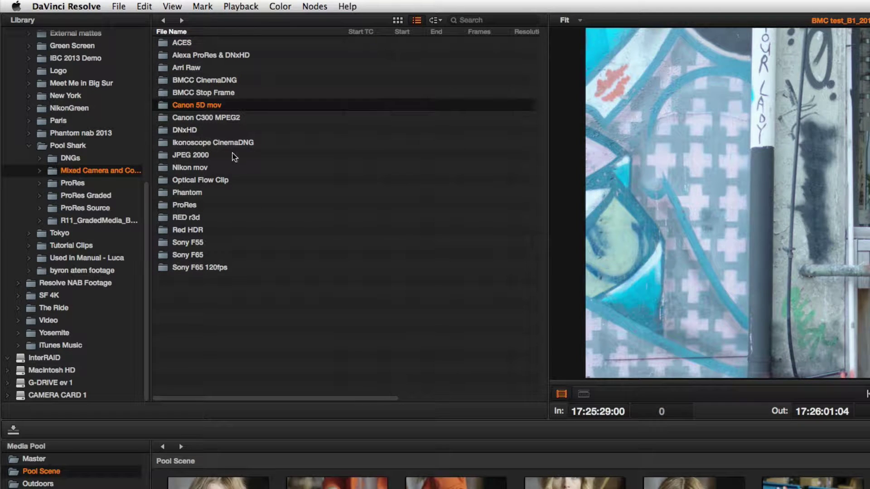
pyautogui.click(234, 156)
pyautogui.click(211, 204)
pyautogui.click(211, 213)
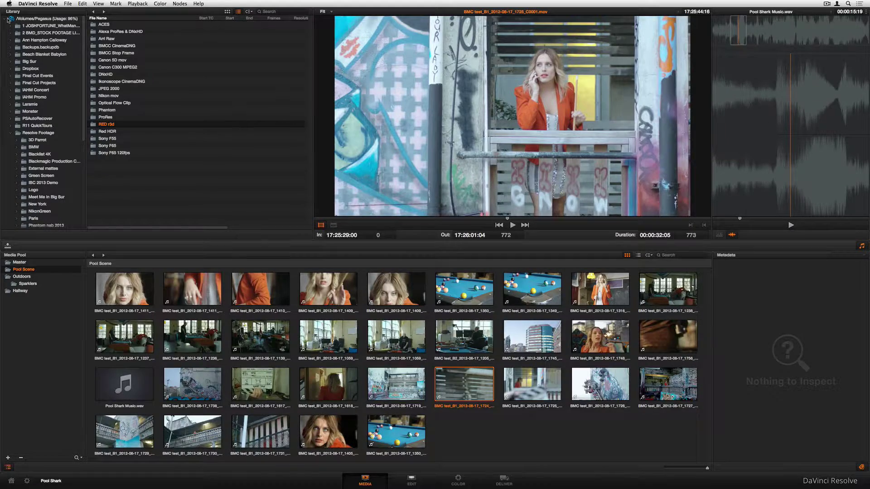
# Navigate the Pegasus, InterRAID and Macintosh HD volumes to list the ProRes Graded folder's clips.
pyautogui.click(7, 20)
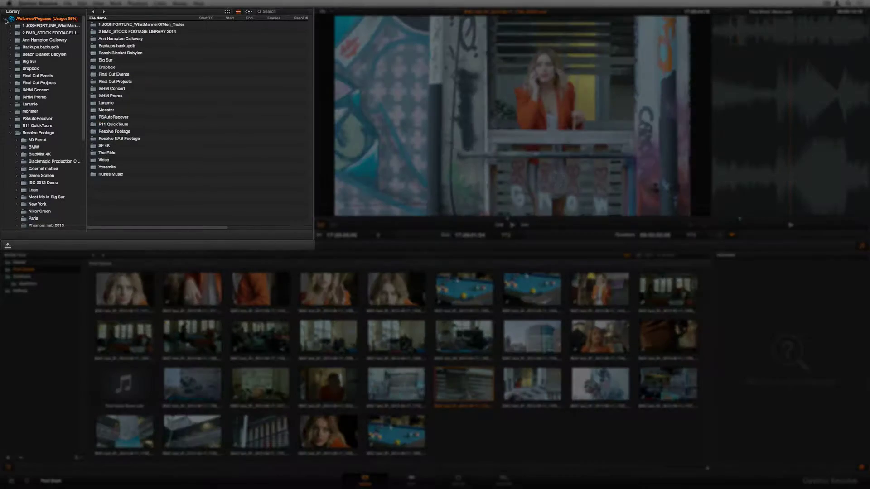
pyautogui.click(5, 18)
pyautogui.click(26, 26)
pyautogui.click(30, 33)
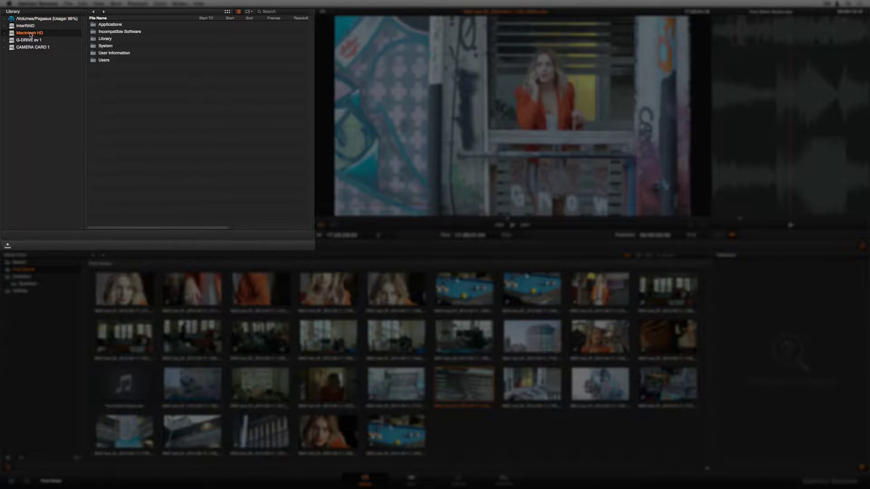
pyautogui.click(6, 20)
pyautogui.click(4, 19)
pyautogui.scroll(-2, 82, 134)
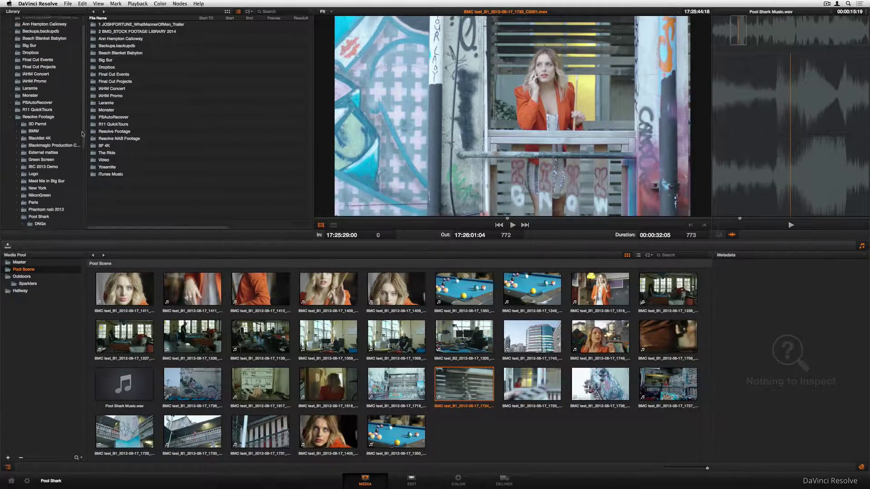
pyautogui.scroll(-8, 79, 154)
pyautogui.click(61, 171)
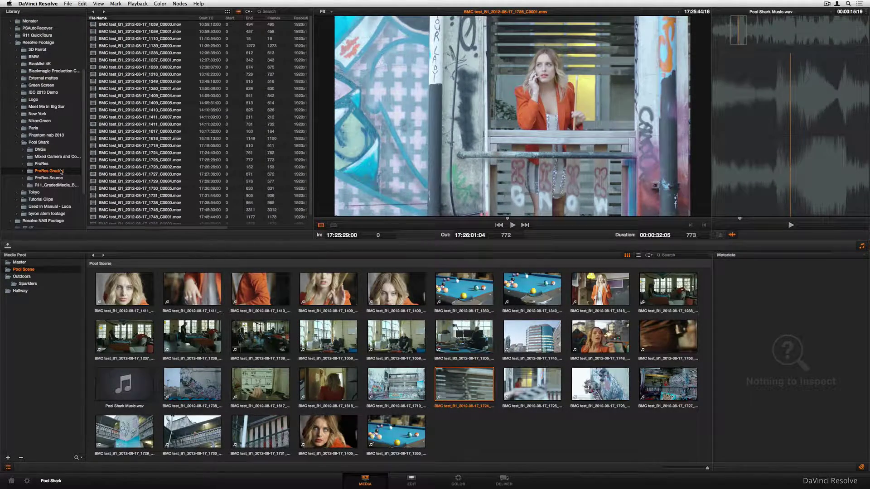
# Preview clips 1236_C0000 and 1238_C0002, then scrub through the 1350_C0001 pool table clip.
pyautogui.click(131, 53)
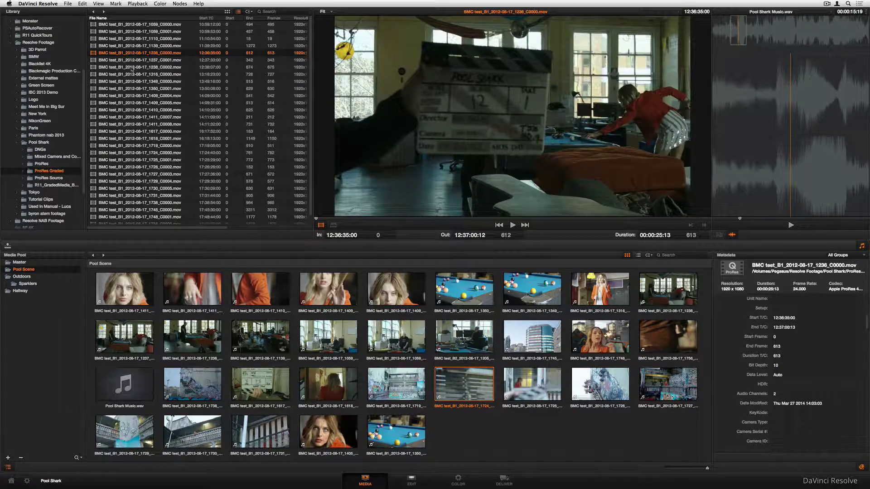
pyautogui.click(132, 67)
pyautogui.click(129, 89)
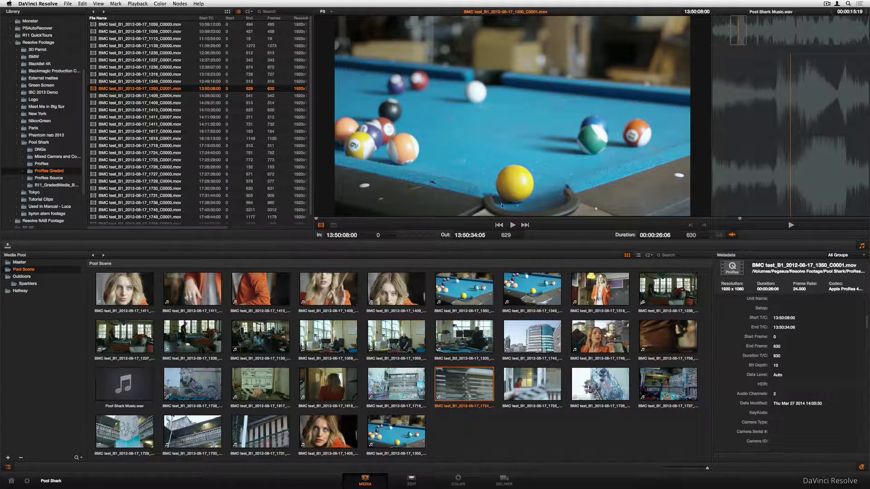
pyautogui.moveTo(506, 220); pyautogui.dragTo(587, 219)
pyautogui.scroll(-3, 43, 126)
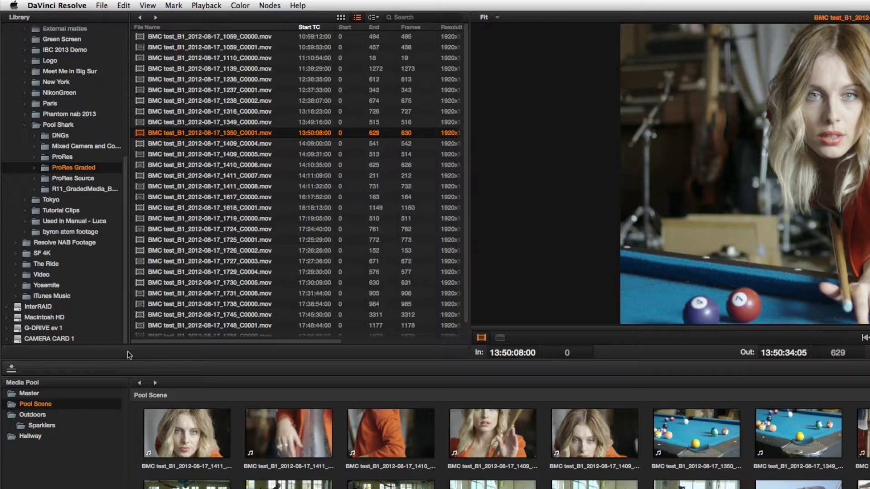
# Set up a clone with CAMERA CARD 1 as source and G-DRIVE ev 1 as destination.
pyautogui.click(8, 245)
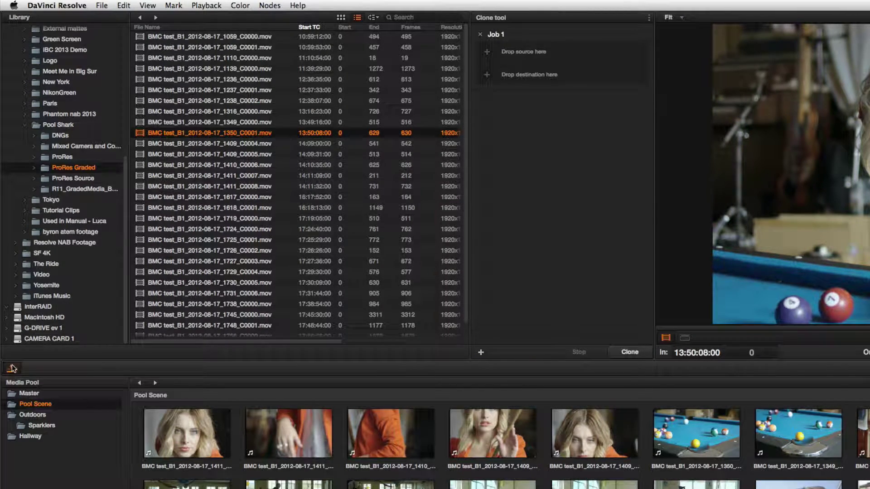
pyautogui.moveTo(50, 339)
pyautogui.mouseDown()
pyautogui.moveTo(229, 285)
pyautogui.moveTo(523, 50)
pyautogui.mouseUp()
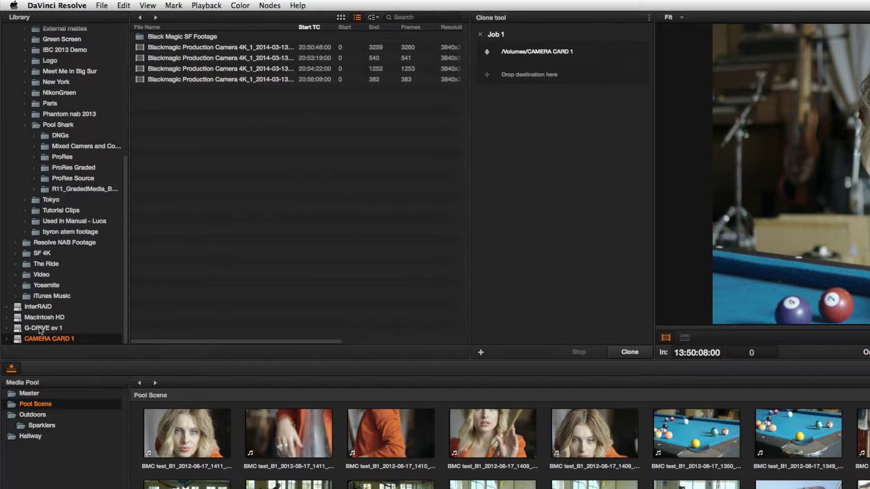
pyautogui.moveTo(40, 328)
pyautogui.mouseDown()
pyautogui.moveTo(346, 202)
pyautogui.moveTo(503, 76)
pyautogui.moveTo(521, 76)
pyautogui.mouseUp()
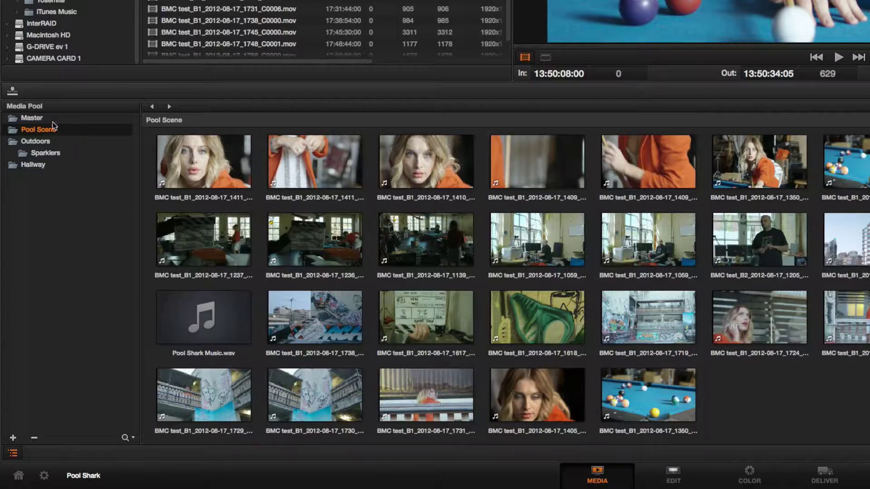
# Add a bin named 'Table Shots' inside the Pool Scene bin.
pyautogui.rightClick(52, 133)
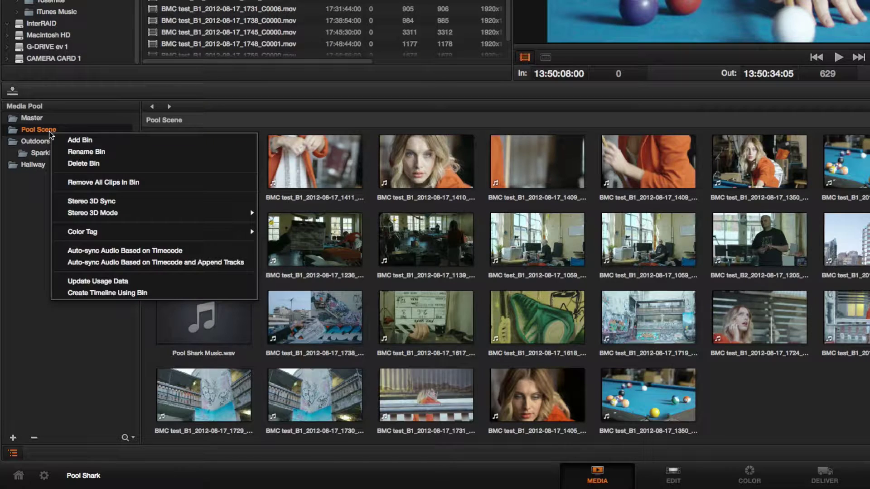
pyautogui.click(84, 142)
pyautogui.write('Table Shot')
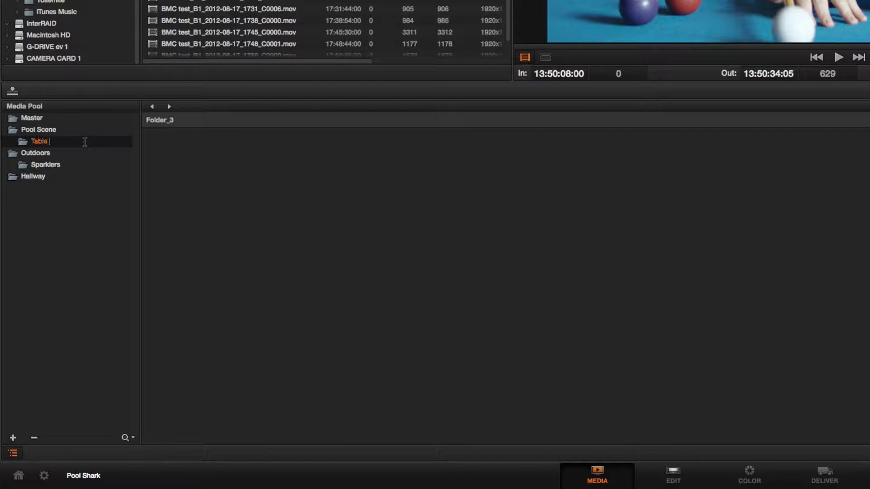
pyautogui.write('s')
pyautogui.click(51, 130)
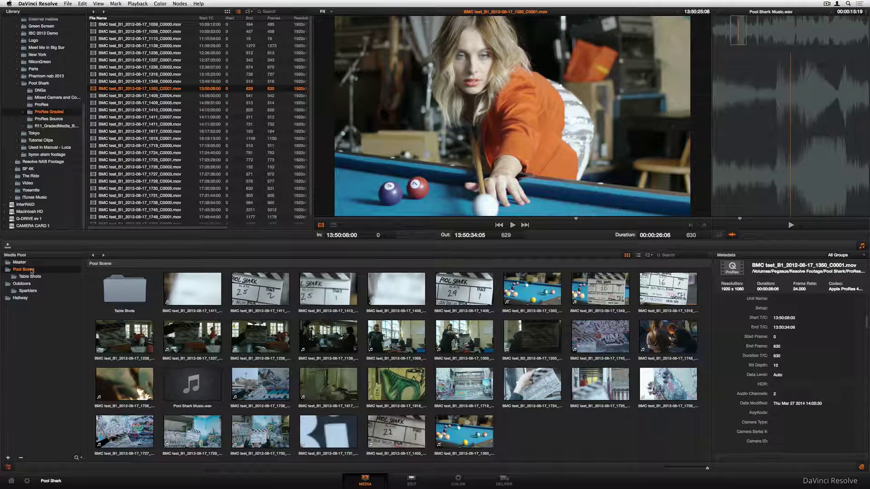
# Auto-sync the Pool Scene bin clips' audio based on timecode.
pyautogui.rightClick(31, 271)
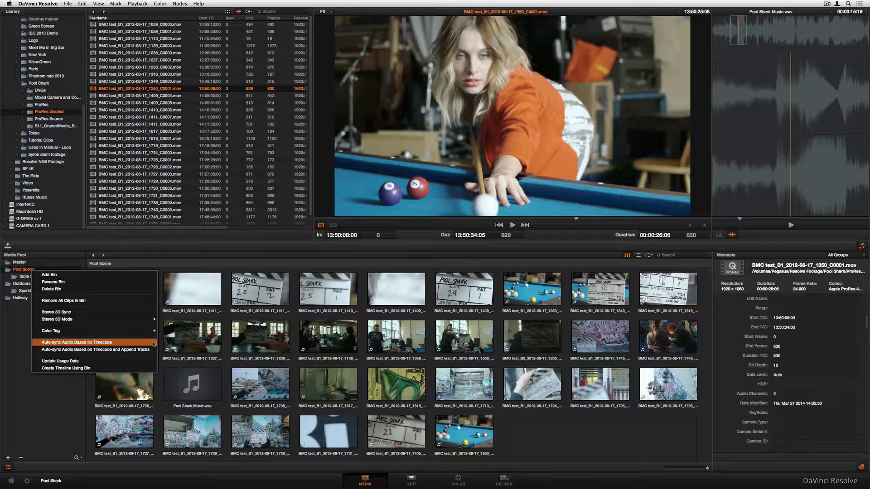
pyautogui.click(91, 342)
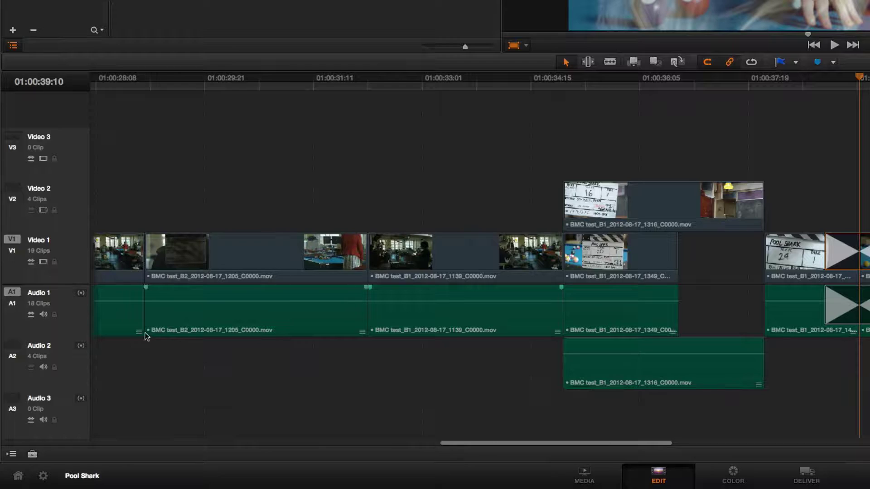
# Open the Pool Shark v2 timeline from the timelines list.
pyautogui.click(20, 467)
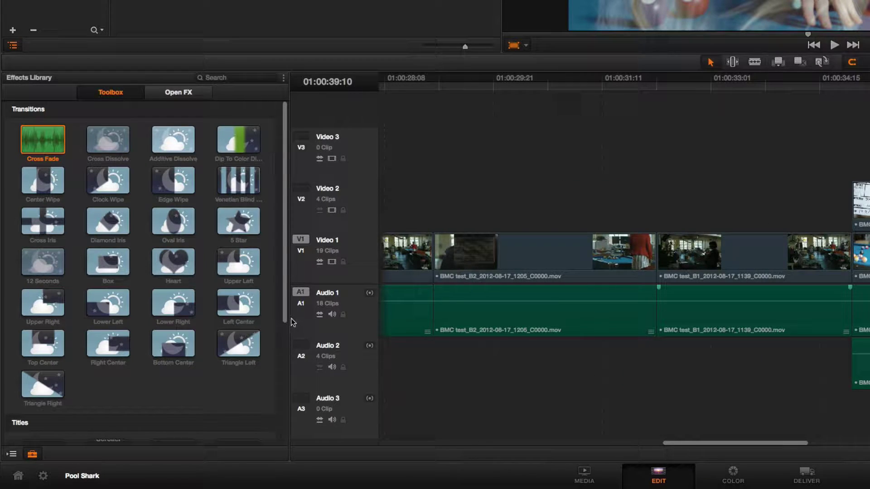
pyautogui.moveTo(285, 319); pyautogui.dragTo(270, 407)
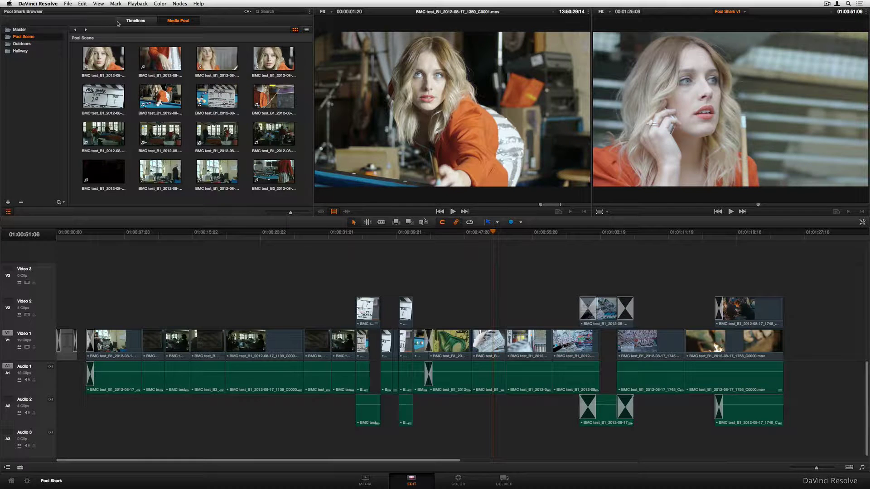
pyautogui.click(136, 21)
pyautogui.doubleClick(184, 64)
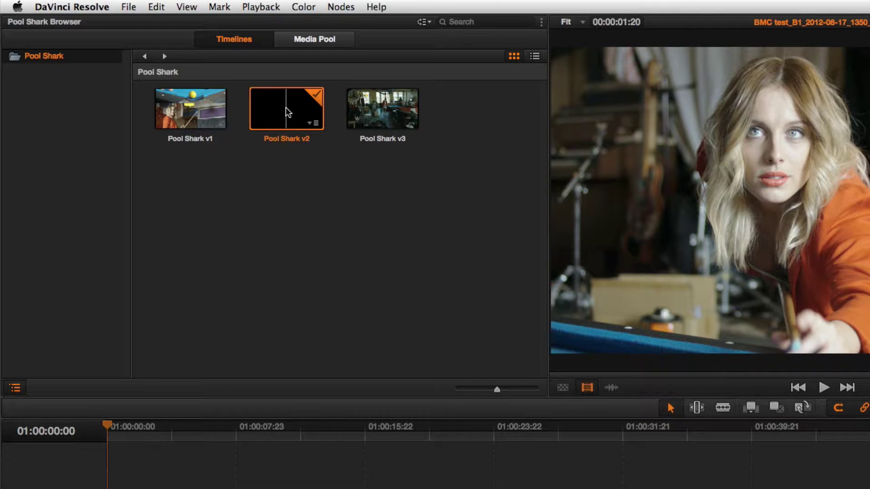
pyautogui.rightClick(185, 64)
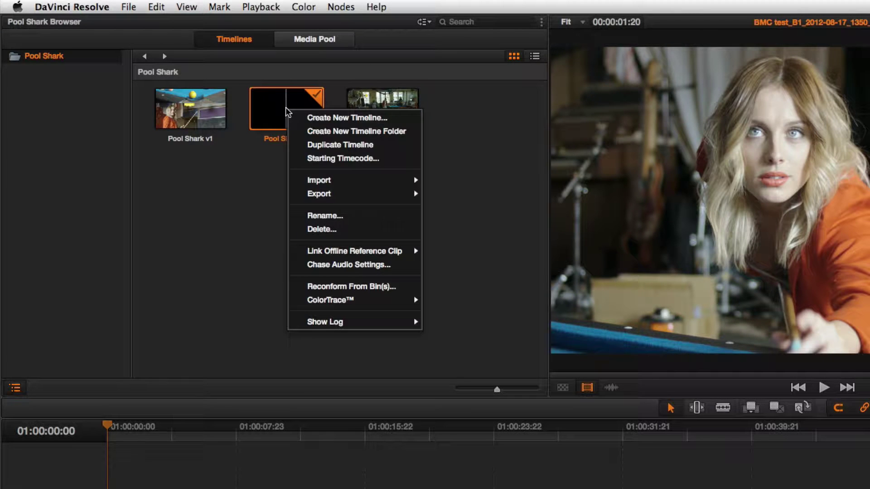
pyautogui.moveTo(401, 179)
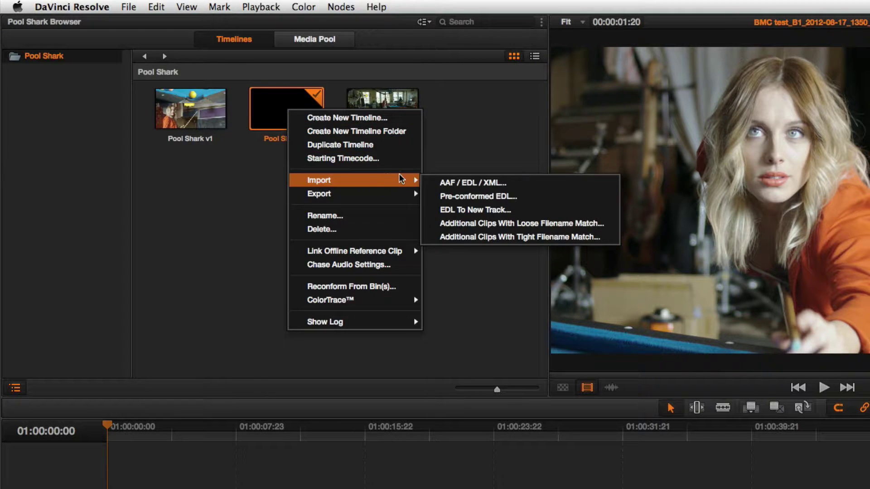
pyautogui.click(527, 182)
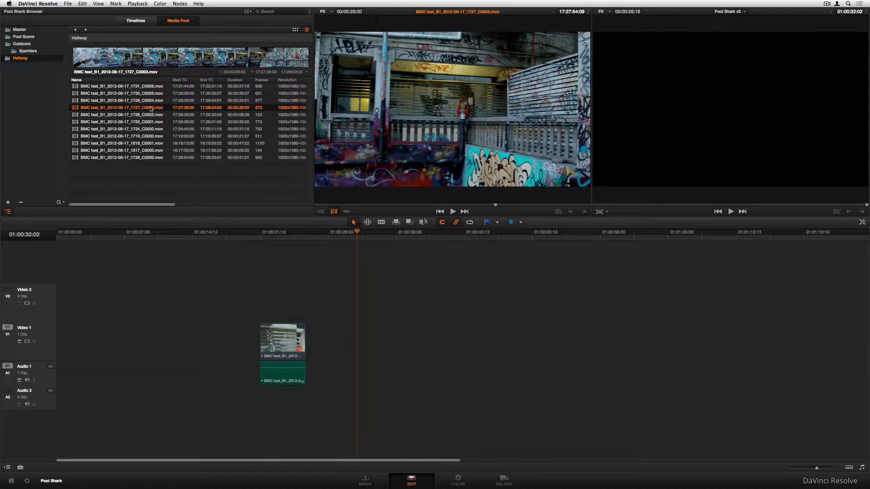
# Mark In and Out on a Hallway clip and edit that section onto the timeline at the playhead.
pyautogui.press('i')
pyautogui.moveTo(495, 205); pyautogui.dragTo(548, 204)
pyautogui.press('o')
pyautogui.moveTo(466, 157); pyautogui.dragTo(608, 137)
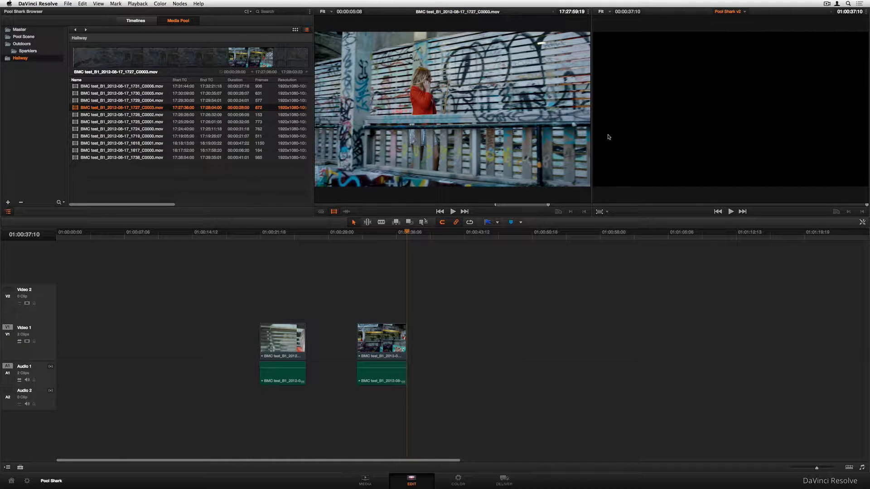
# Add the C0001 Hallway clip at 01:00:30:14 and mark a split video in point on the source.
pyautogui.click(343, 241)
pyautogui.moveTo(121, 122); pyautogui.dragTo(613, 124)
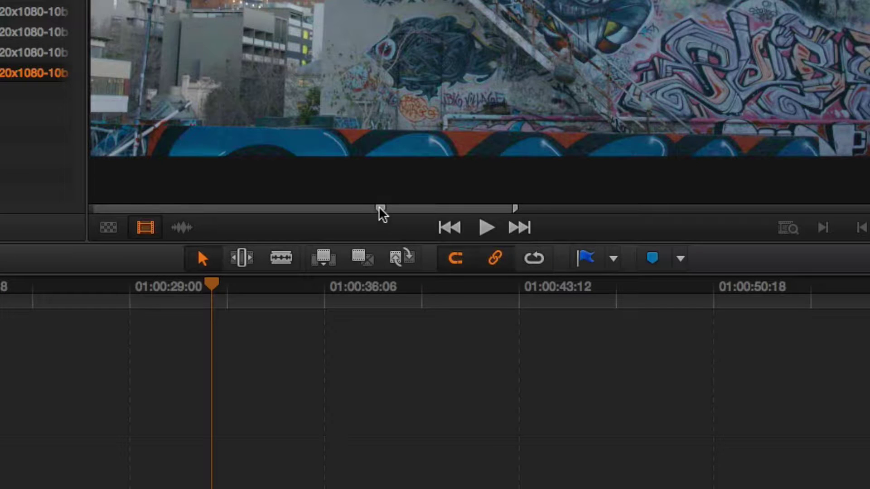
pyautogui.rightClick(417, 208)
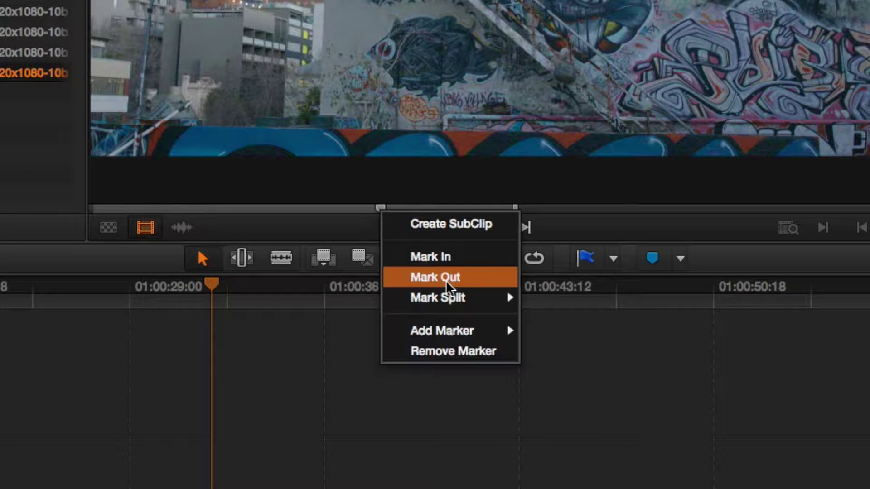
pyautogui.moveTo(438, 236)
pyautogui.click(562, 302)
# Mark a split audio in point at an earlier source frame, then ripple-trim a timeline clip's head.
pyautogui.moveTo(378, 208); pyautogui.dragTo(360, 210)
pyautogui.rightClick(360, 211)
pyautogui.moveTo(415, 297)
pyautogui.click(547, 333)
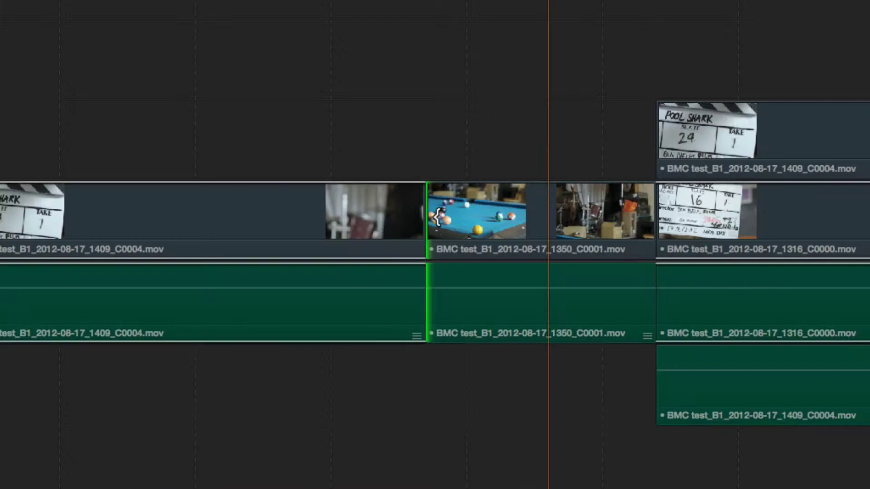
pyautogui.moveTo(435, 217); pyautogui.dragTo(409, 214)
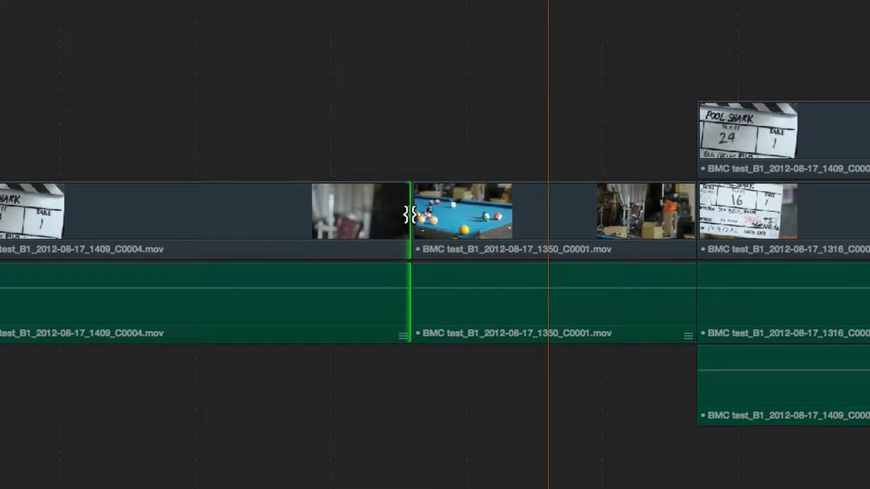
# Slip the 1350_C0001 clip's content, then roll the 1725/1727 edit point earlier.
pyautogui.click(542, 213)
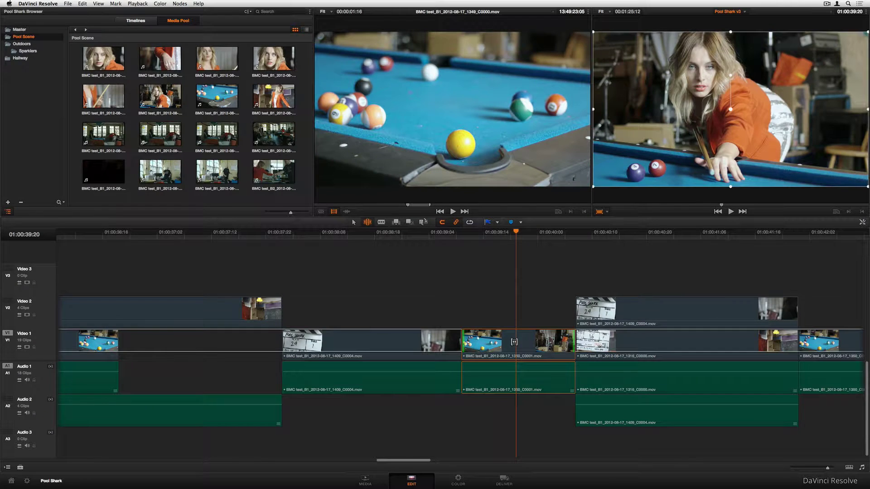
pyautogui.moveTo(514, 342); pyautogui.dragTo(480, 363)
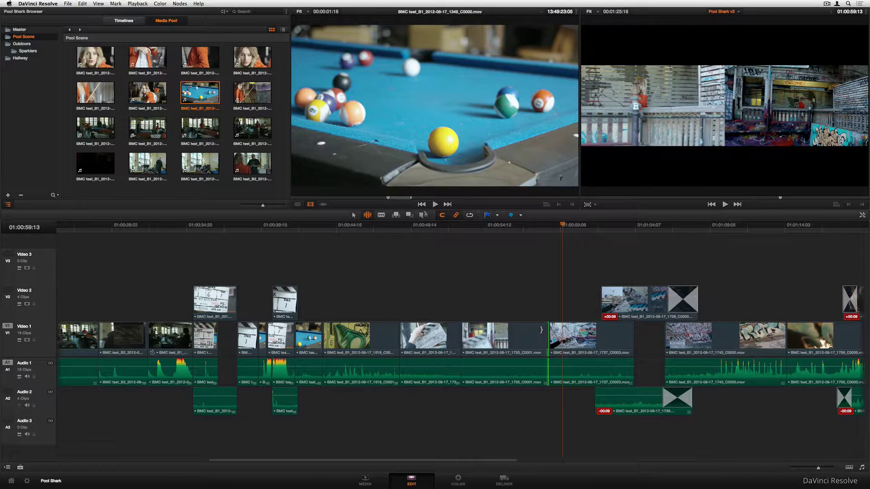
pyautogui.moveTo(615, 218); pyautogui.dragTo(634, 218)
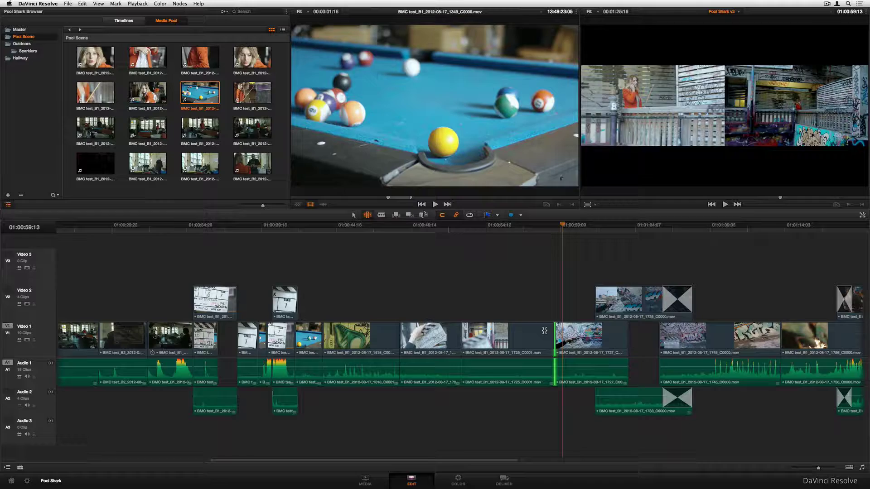
pyautogui.moveTo(544, 331)
pyautogui.mouseDown()
pyautogui.moveTo(529, 331)
pyautogui.moveTo(546, 331)
pyautogui.mouseUp()
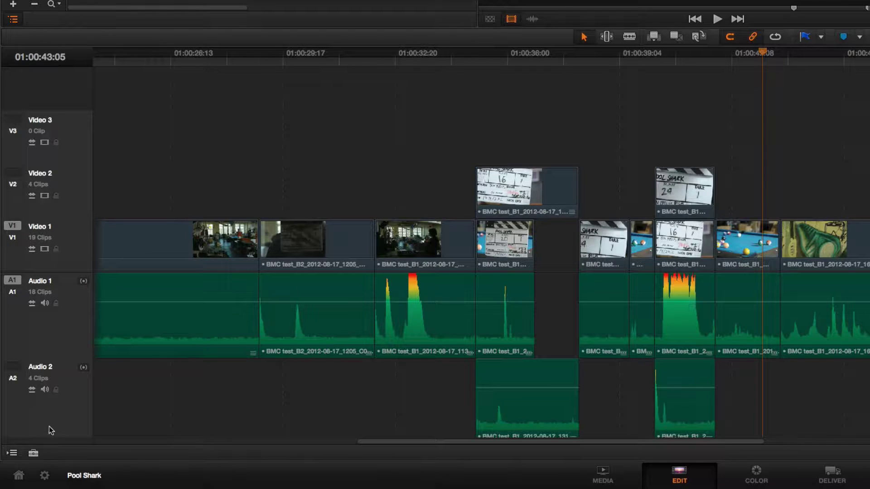
# Drop the Lower Right transition from the Effects Library onto the V1 edit.
pyautogui.click(20, 467)
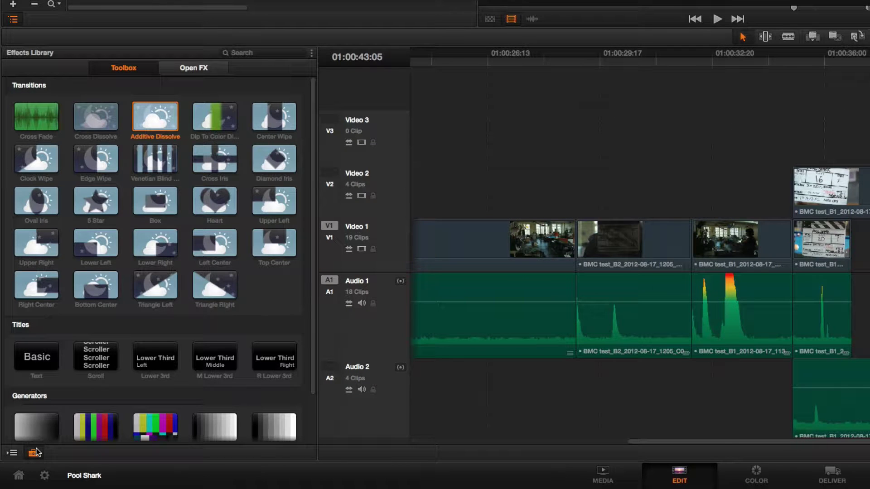
pyautogui.moveTo(154, 245); pyautogui.dragTo(575, 250)
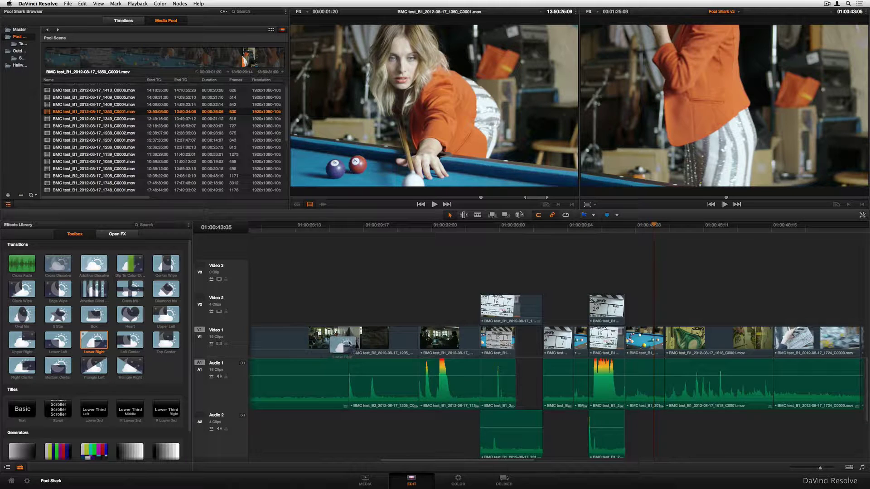
pyautogui.moveTo(350, 343); pyautogui.dragTo(350, 342)
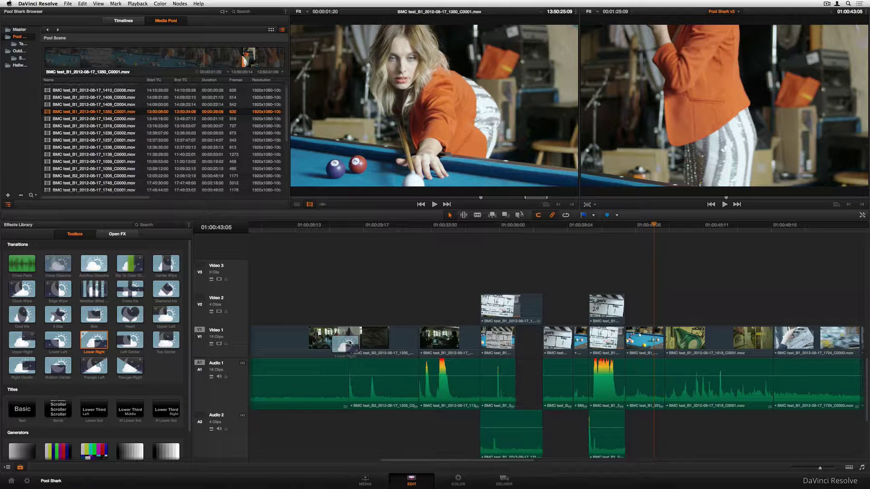
# Add a cross dissolve at the audio edit and show the clip's Inspector properties.
pyautogui.rightClick(664, 343)
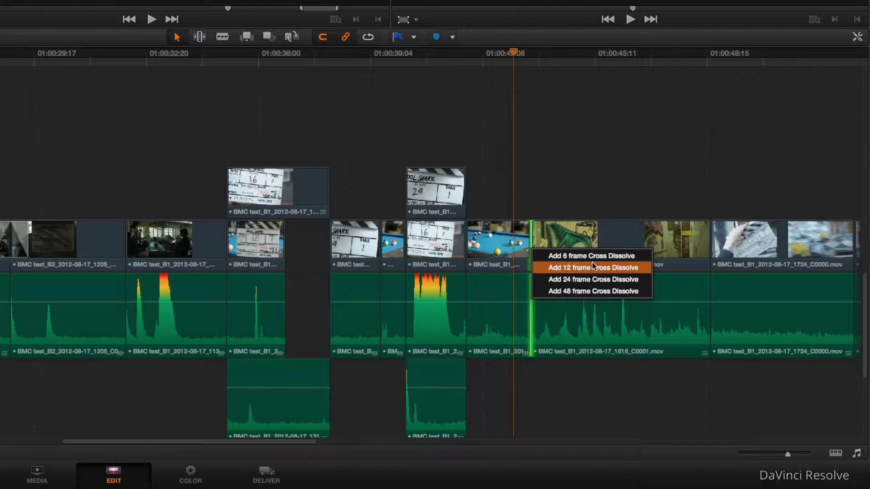
pyautogui.click(627, 280)
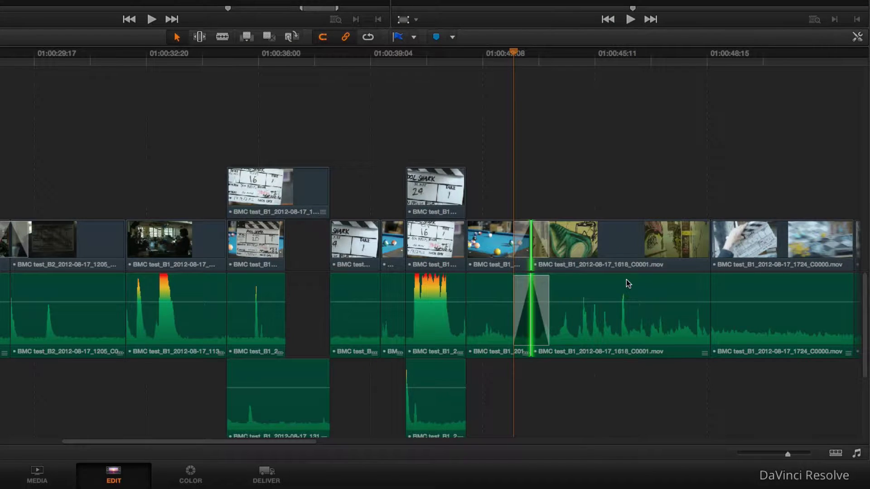
pyautogui.click(862, 216)
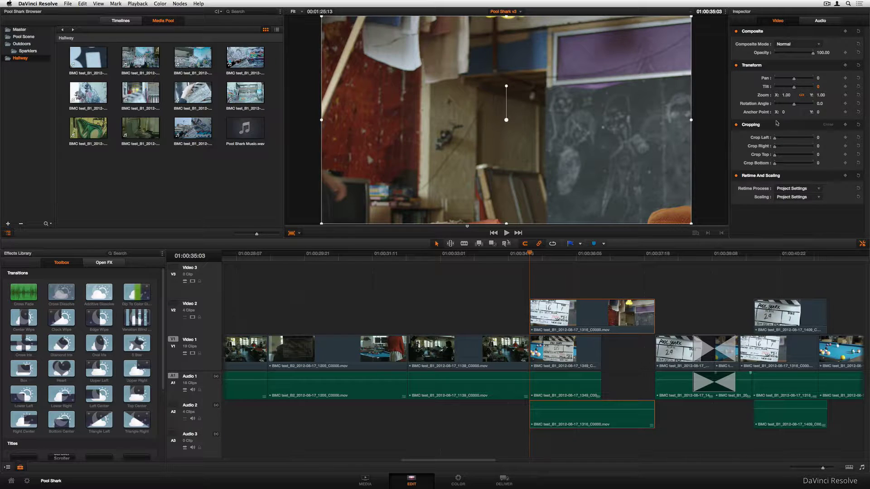
# Keyframe Tilt on the V2 clip to shift it down, then move the keyframe slightly earlier.
pyautogui.click(846, 87)
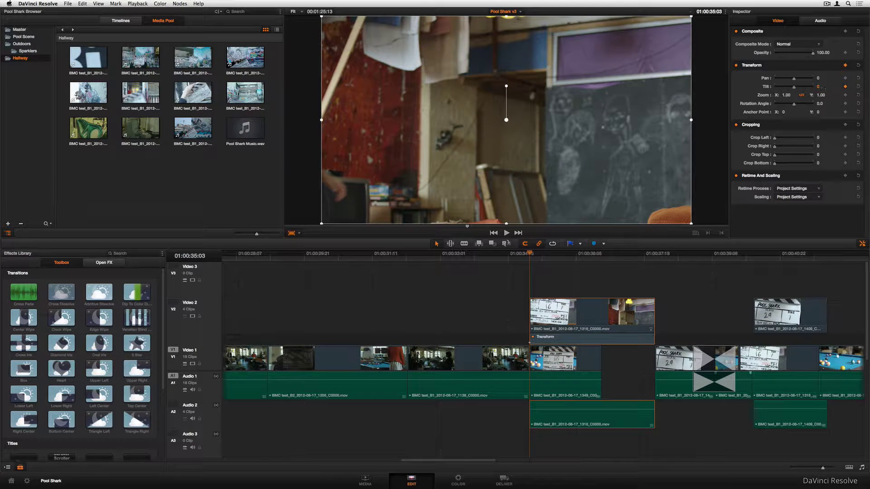
pyautogui.moveTo(829, 88); pyautogui.dragTo(822, 88)
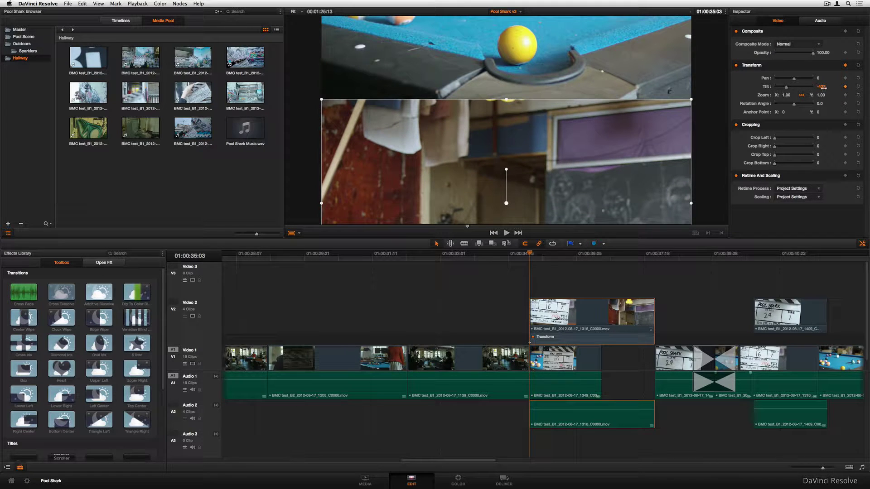
pyautogui.click(560, 259)
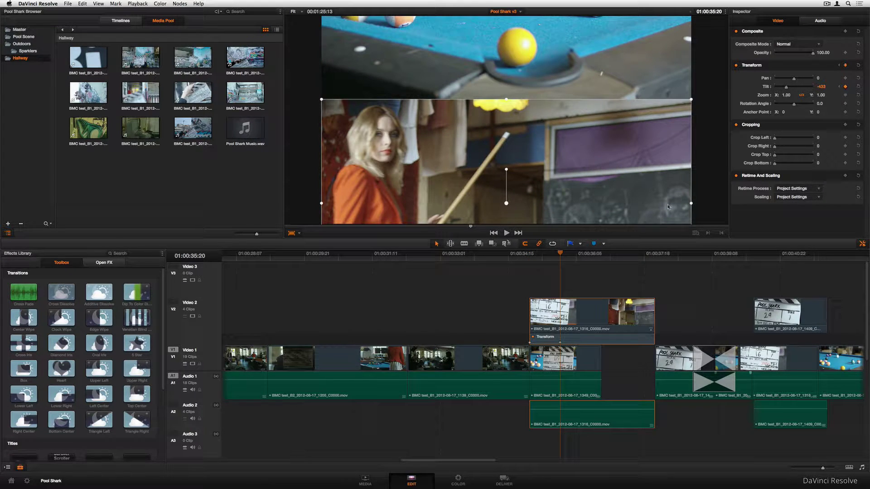
pyautogui.click(593, 260)
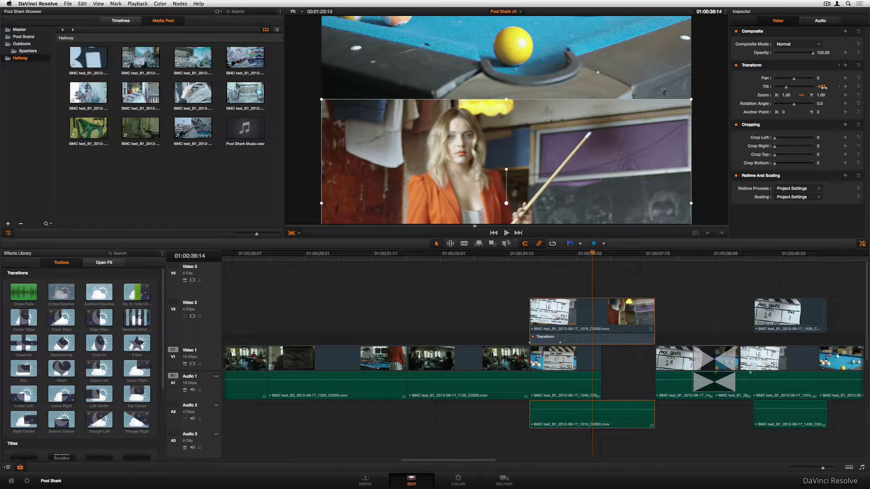
pyautogui.click(595, 342)
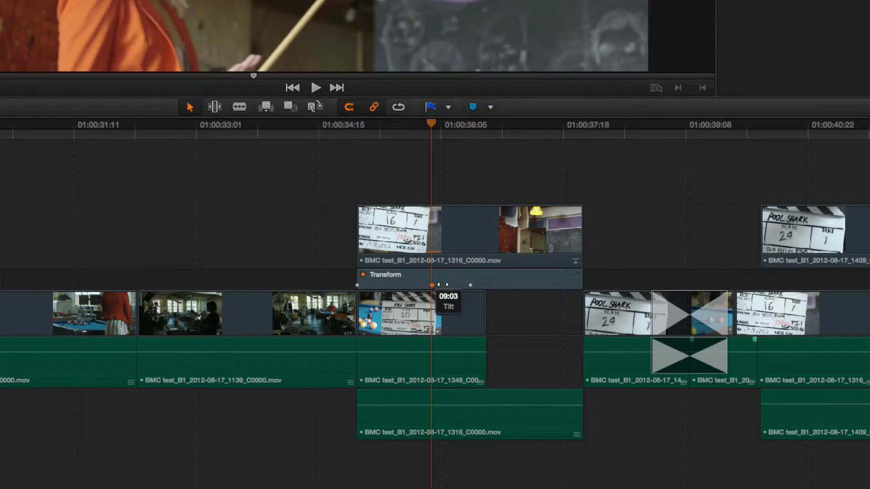
pyautogui.moveTo(432, 285); pyautogui.dragTo(416, 280)
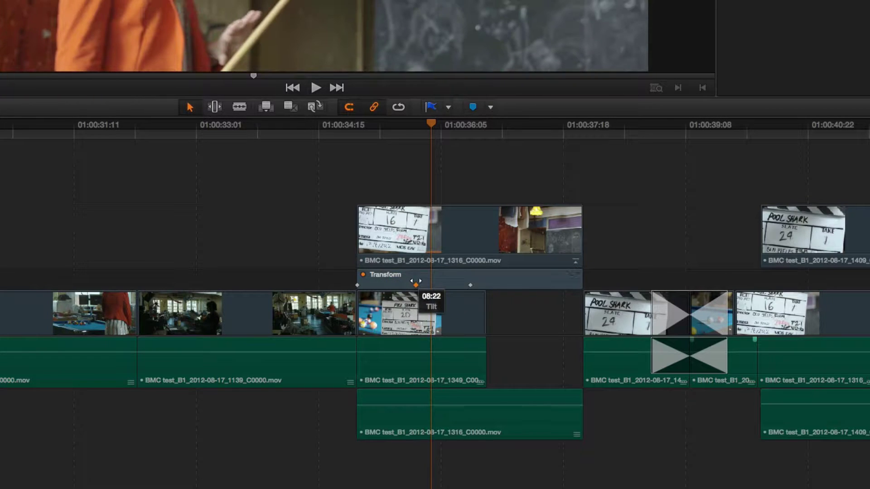
# Give the later Tilt keyframe Bezier interpolation and drag its handle into a smooth dip.
pyautogui.click(570, 275)
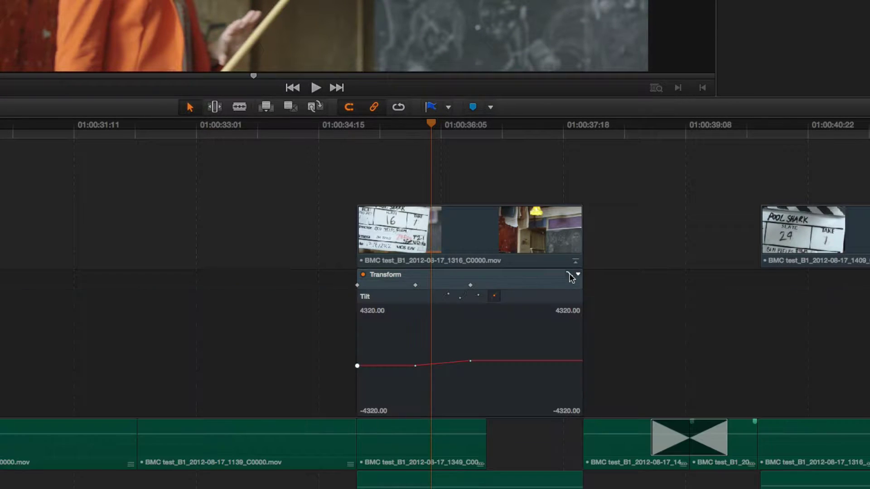
pyautogui.click(470, 361)
pyautogui.click(446, 296)
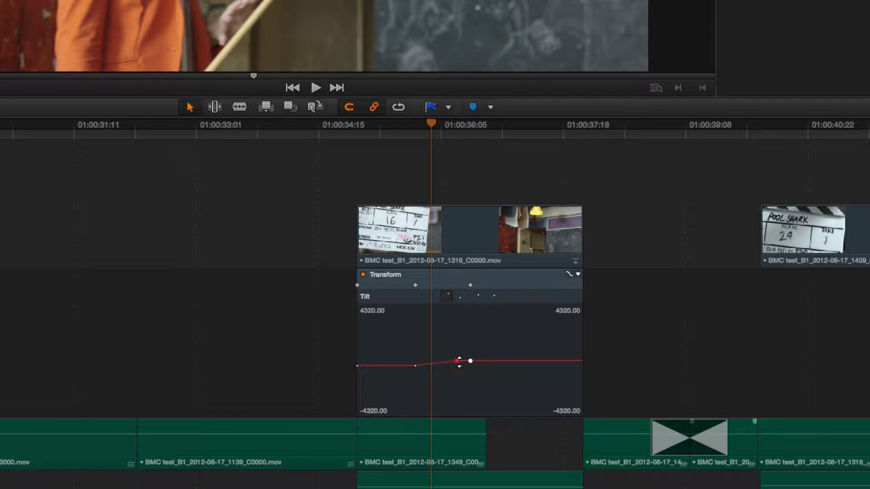
pyautogui.moveTo(456, 361); pyautogui.dragTo(450, 391)
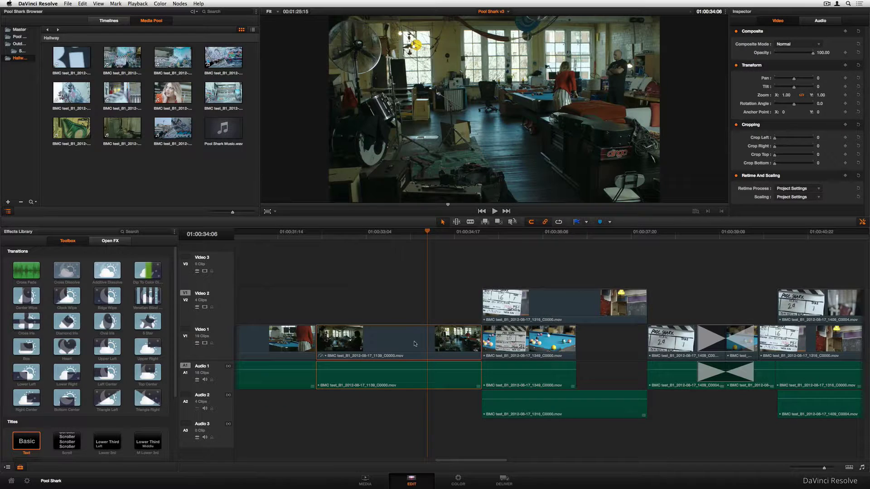
# Retime the 1139_C0000 clip with a Speed Ramp Up from 0%.
pyautogui.rightClick(416, 343)
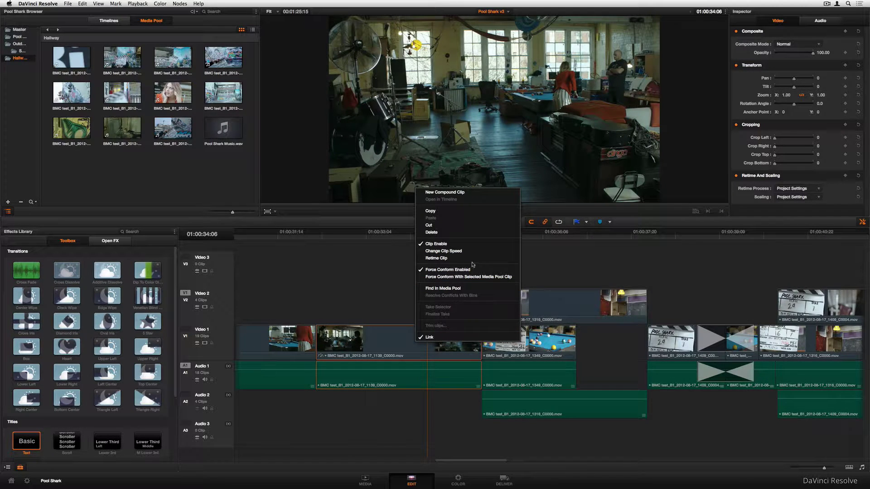
pyautogui.click(453, 257)
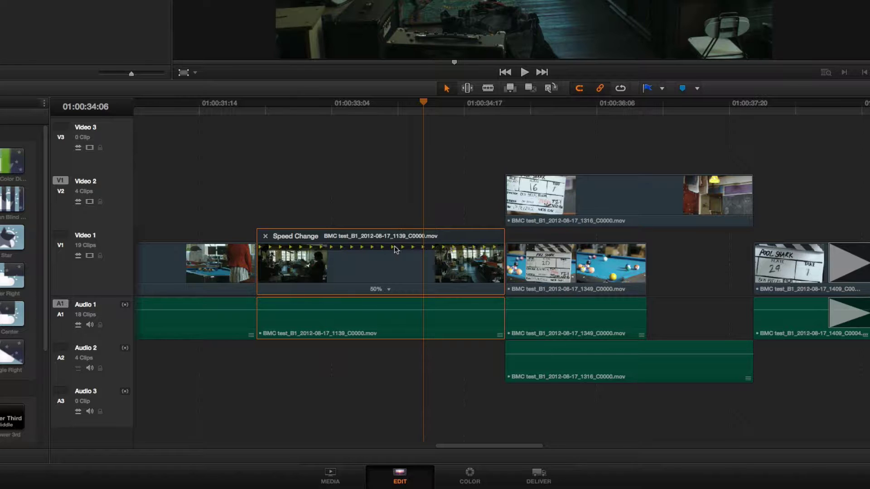
pyautogui.click(388, 289)
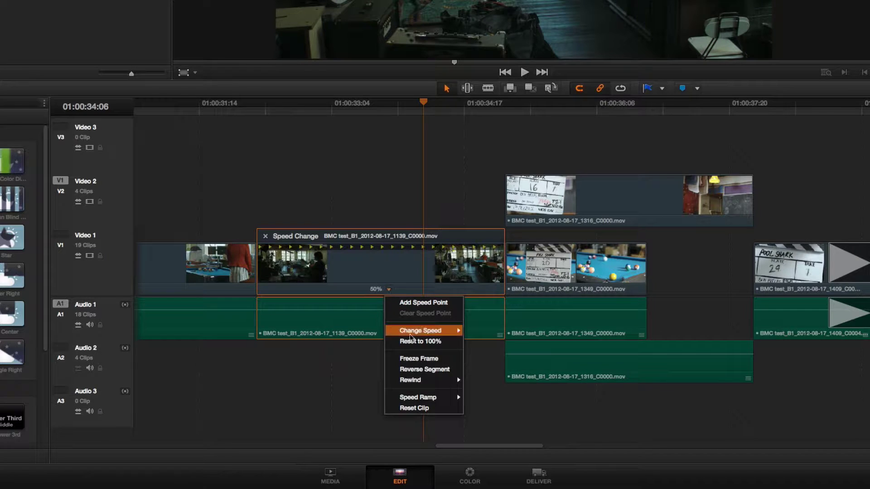
pyautogui.moveTo(448, 397)
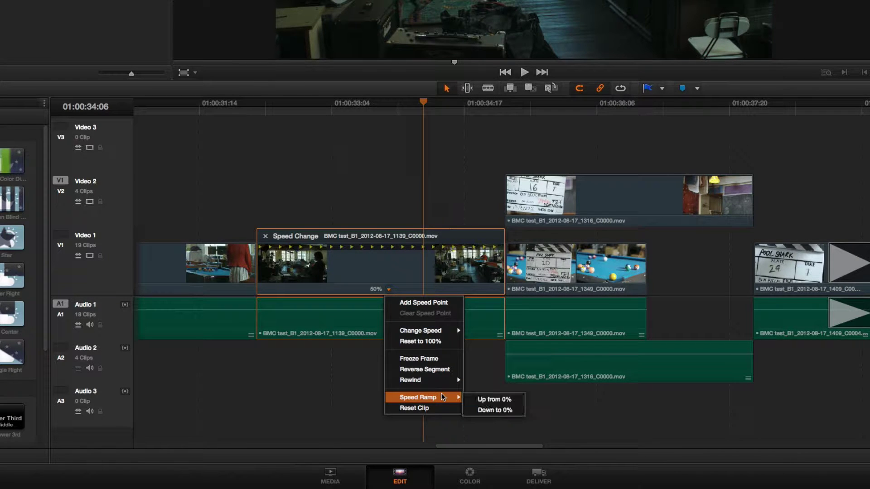
pyautogui.click(481, 400)
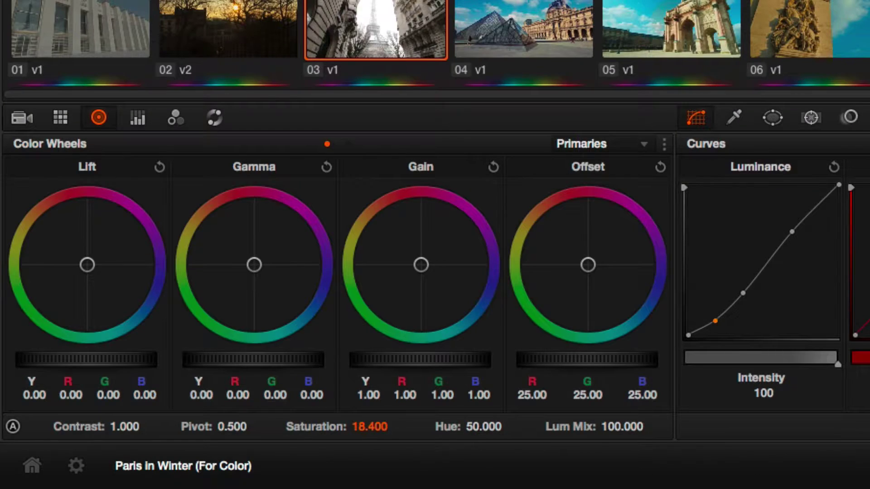
# Lower the Eiffel Tower clip's Camera Raw Highlights to -57.50.
pyautogui.click(28, 120)
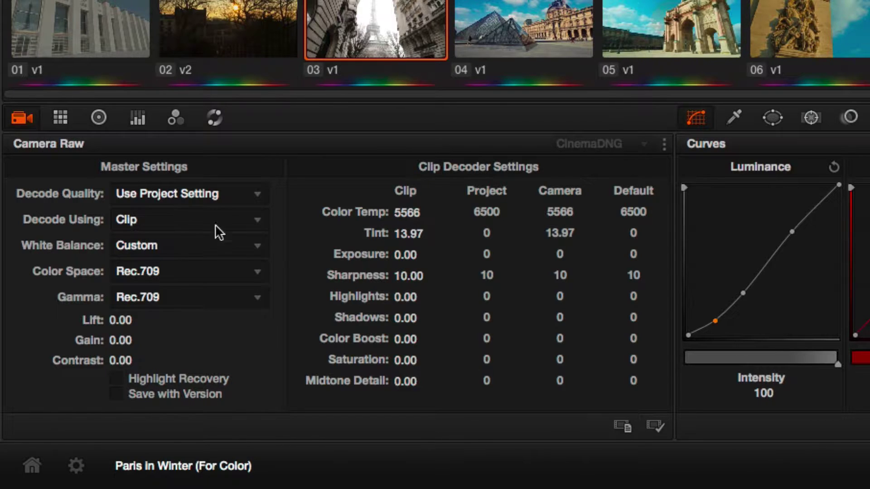
pyautogui.moveTo(390, 296); pyautogui.dragTo(372, 296)
pyautogui.moveTo(154, 421); pyautogui.dragTo(138, 423)
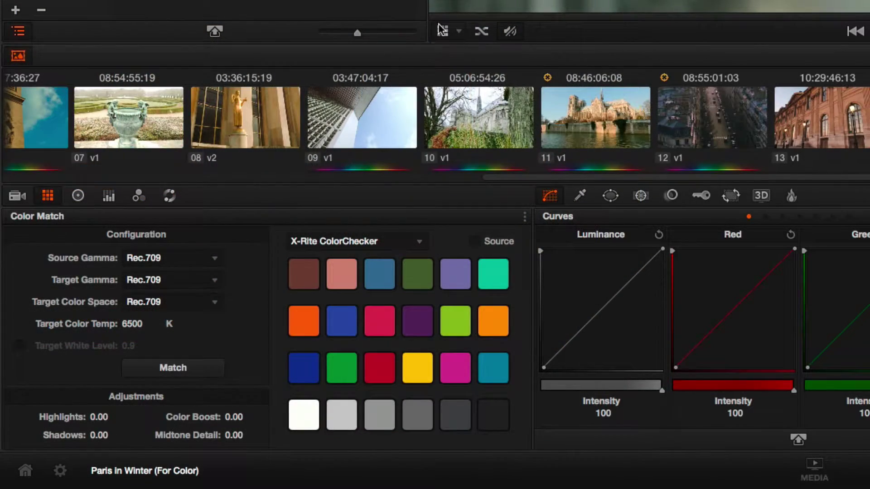
# Align the Color Chart grid to the ColorChecker and match, then shift the cathedral clip's Gain.
pyautogui.click(199, 284)
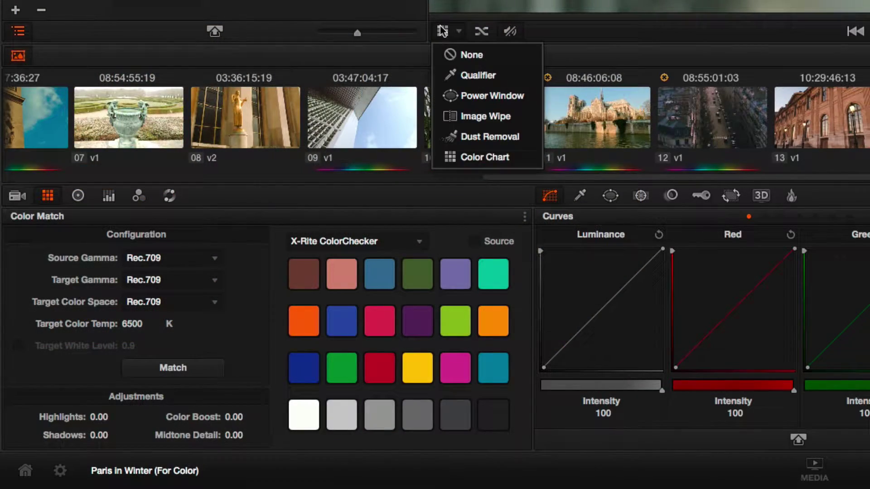
pyautogui.click(451, 157)
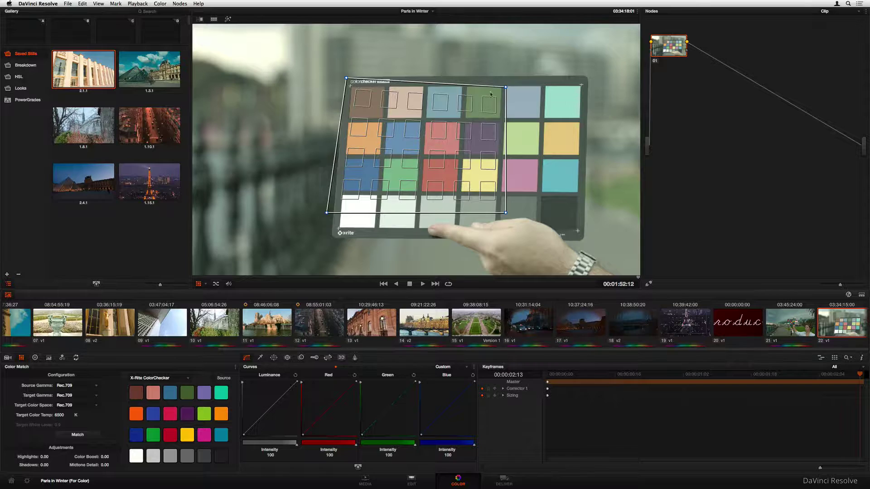
pyautogui.moveTo(504, 86); pyautogui.dragTo(587, 76)
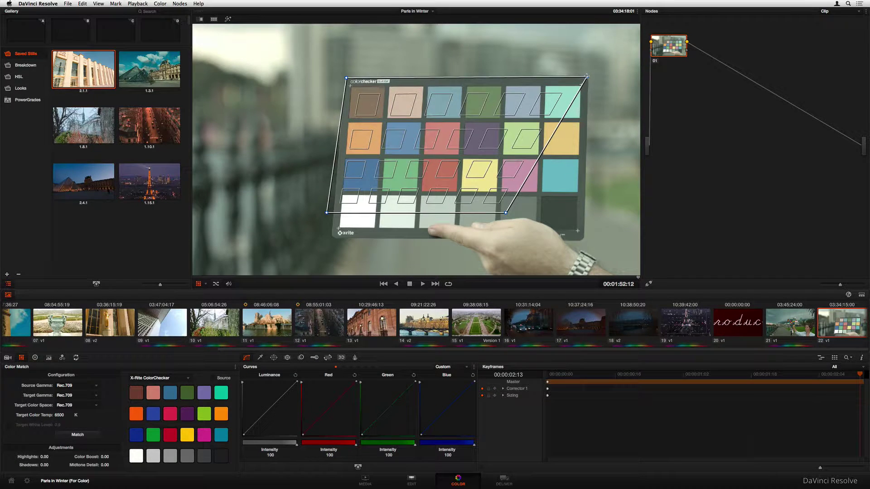
pyautogui.moveTo(505, 212); pyautogui.dragTo(584, 239)
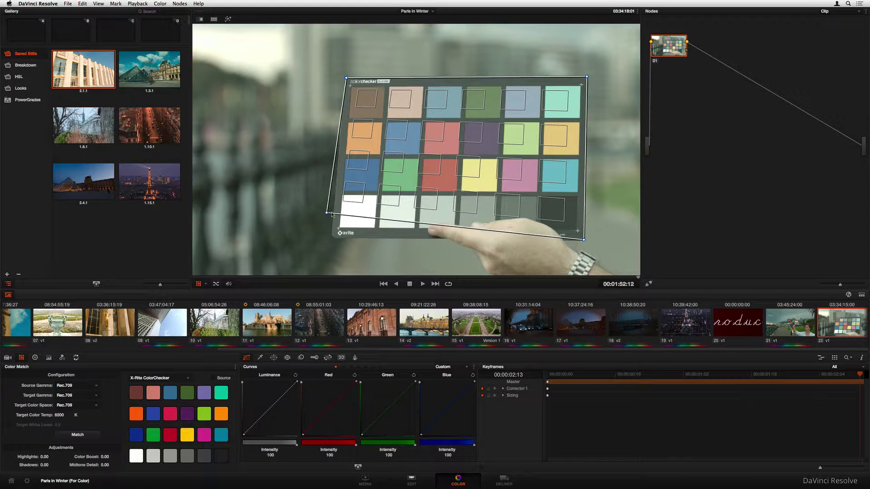
pyautogui.moveTo(327, 212); pyautogui.dragTo(332, 236)
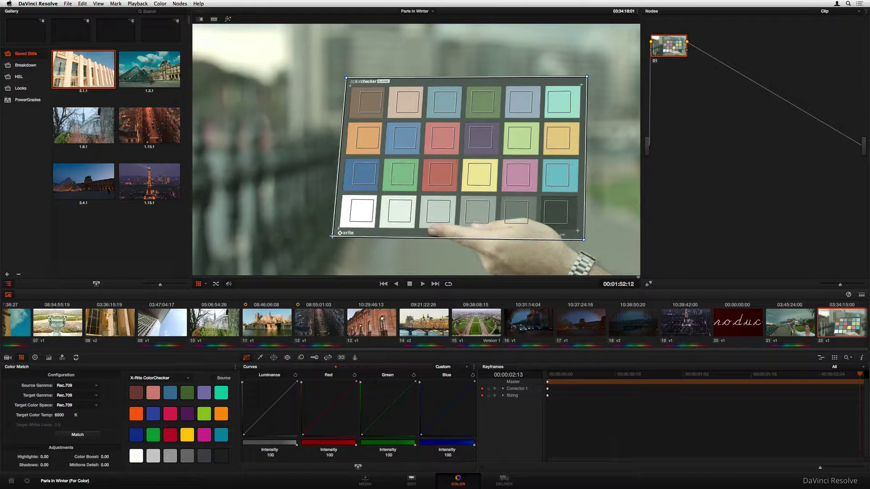
pyautogui.click(94, 436)
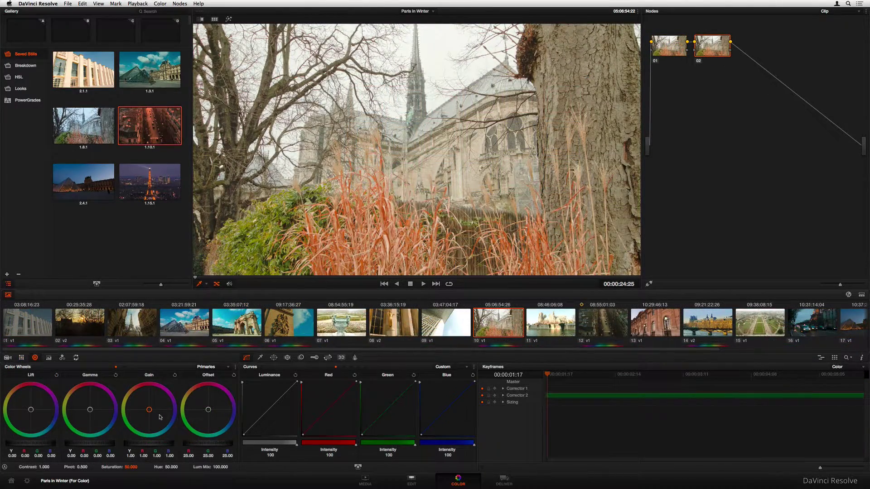
pyautogui.moveTo(150, 410); pyautogui.dragTo(171, 422)
# Raise Gain to 1.07, lower Lift to -0.07, and add two luminance curve points.
pyautogui.click(50, 358)
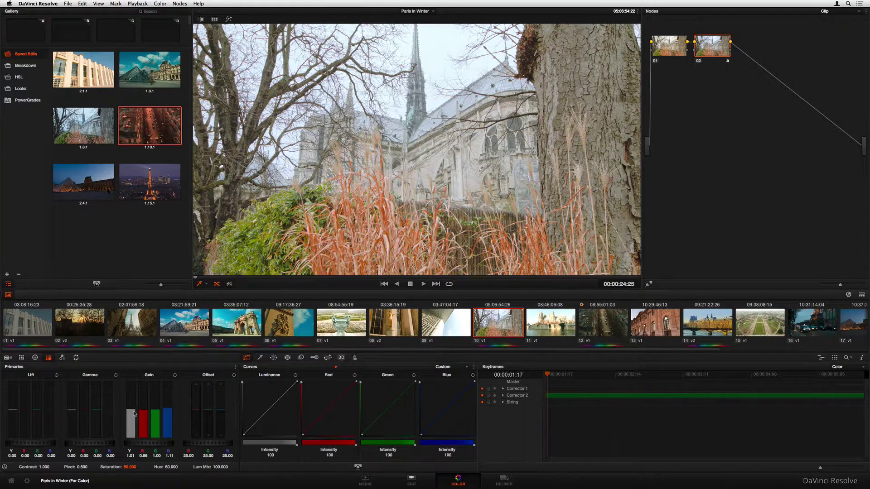
pyautogui.moveTo(134, 414); pyautogui.dragTo(135, 410)
pyautogui.moveTo(13, 401); pyautogui.dragTo(14, 411)
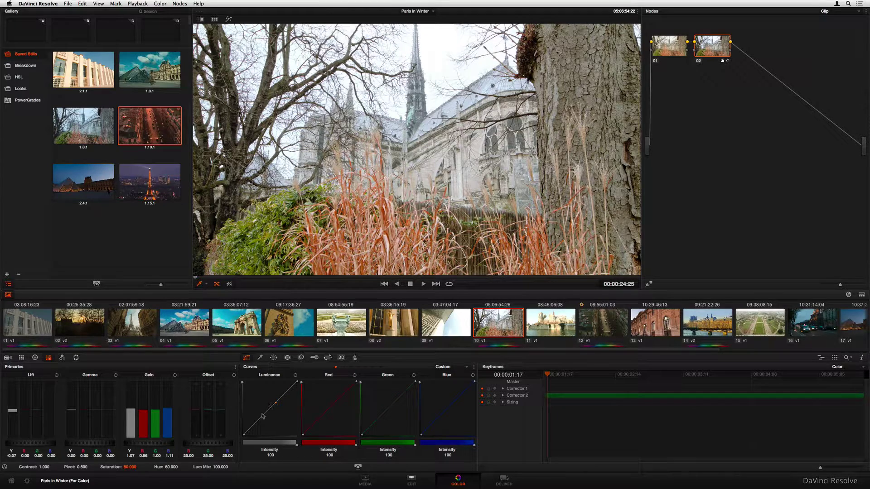
pyautogui.moveTo(261, 418); pyautogui.dragTo(261, 422)
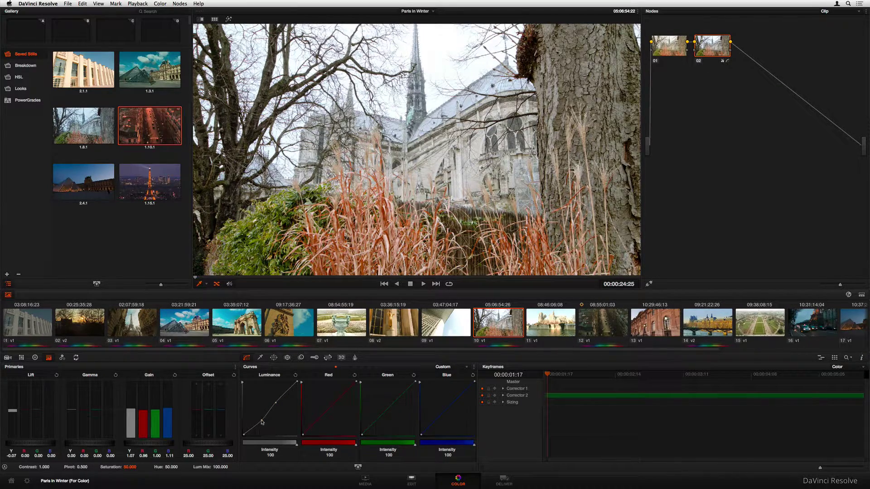
pyautogui.click(275, 403)
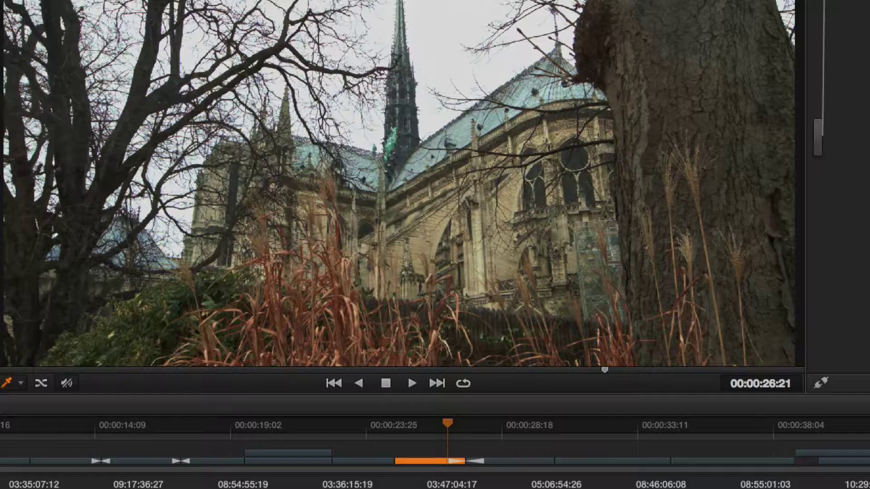
# Display the 4-up scopes: waveform, parade, vectorscope and histogram.
pyautogui.rightClick(323, 26)
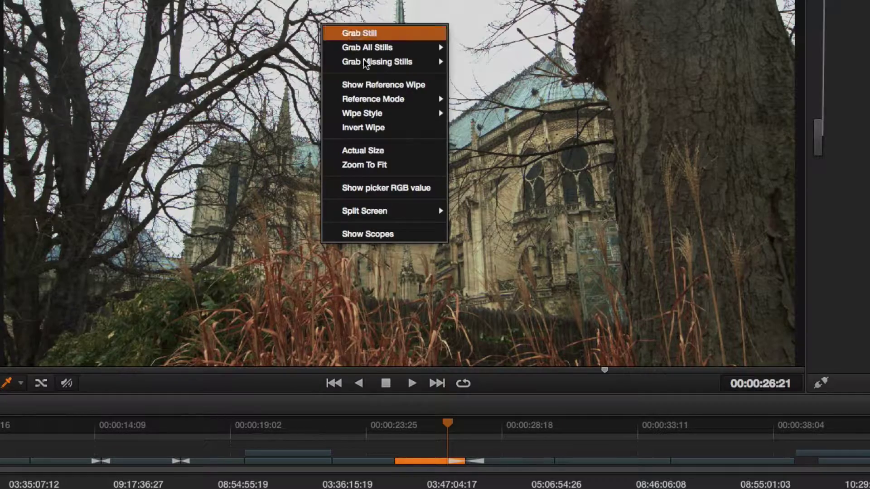
pyautogui.click(419, 234)
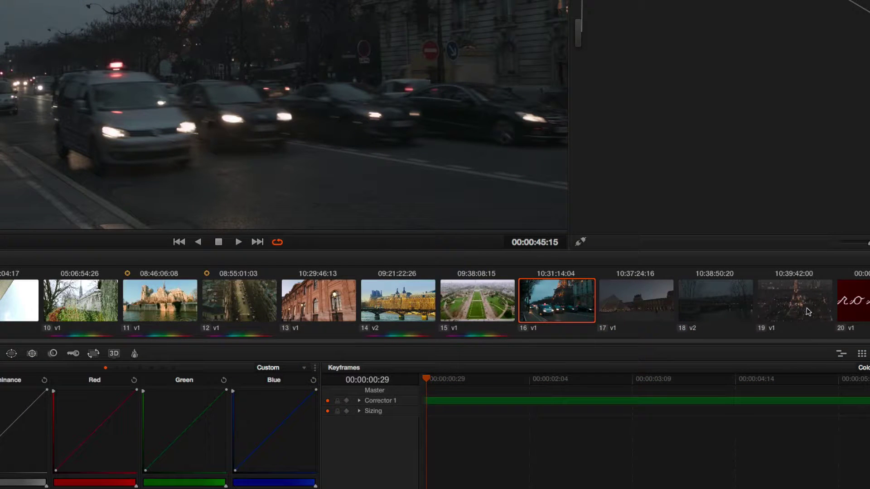
# Group night clips 16–19 into a new group named 'Night Scene'.
pyautogui.keyDown('shift'); pyautogui.click(809, 312); pyautogui.keyUp('shift')
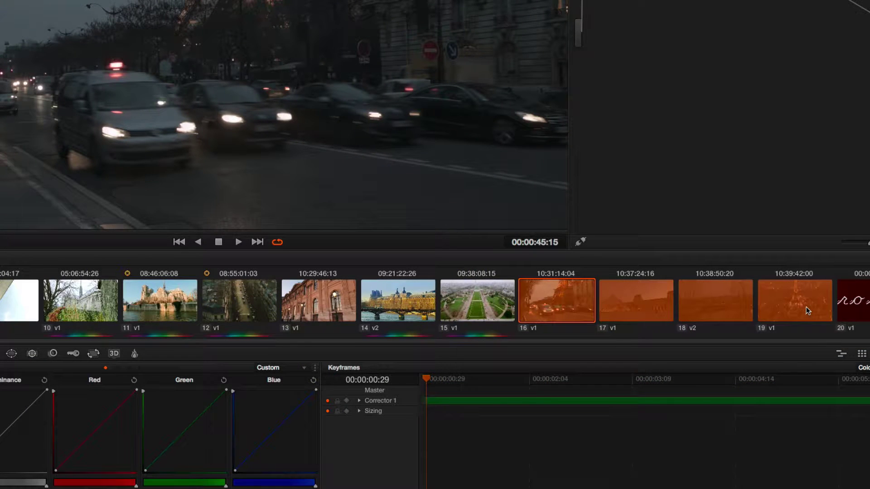
pyautogui.rightClick(582, 299)
pyautogui.click(594, 302)
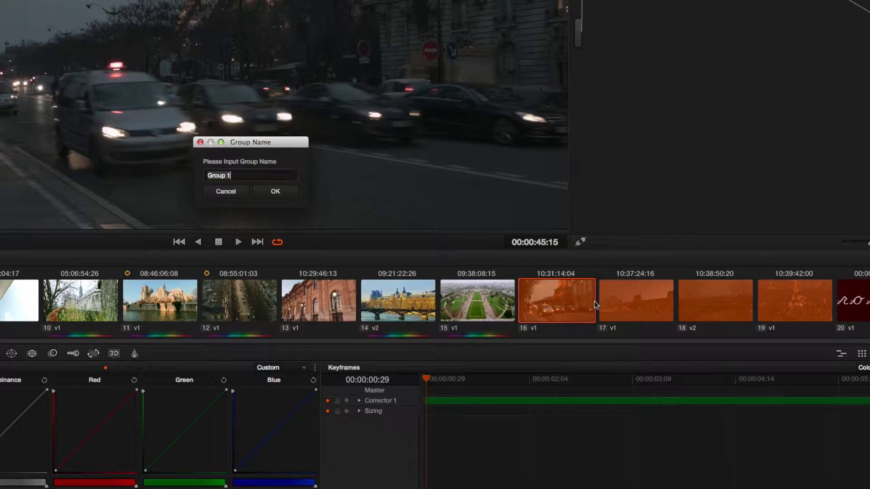
pyautogui.write('Night Scene')
pyautogui.press('Return')
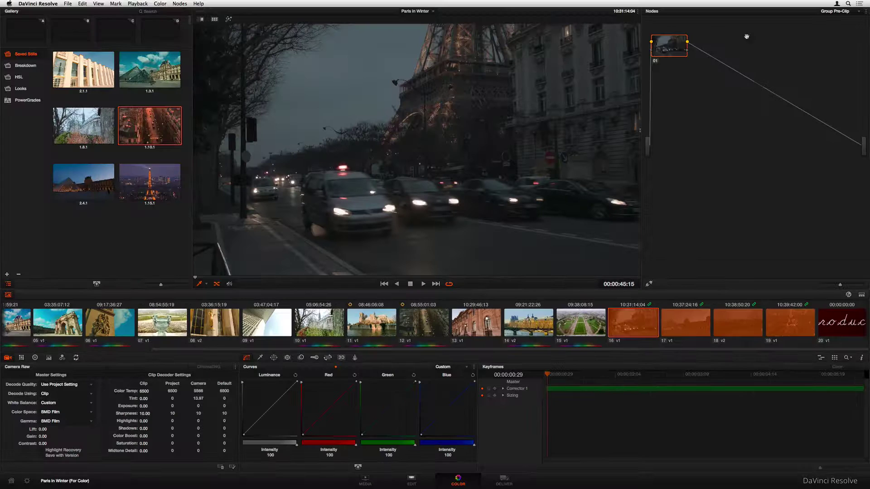
# Apply the Blackmagic Cinema Camera Film to Rec709 LUT to the group's pre-clip node.
pyautogui.rightClick(672, 45)
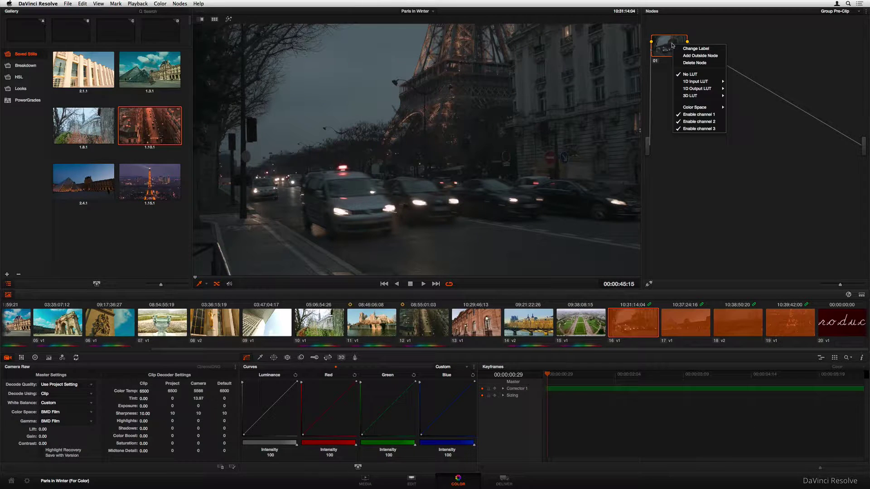
pyautogui.moveTo(697, 95)
pyautogui.click(734, 103)
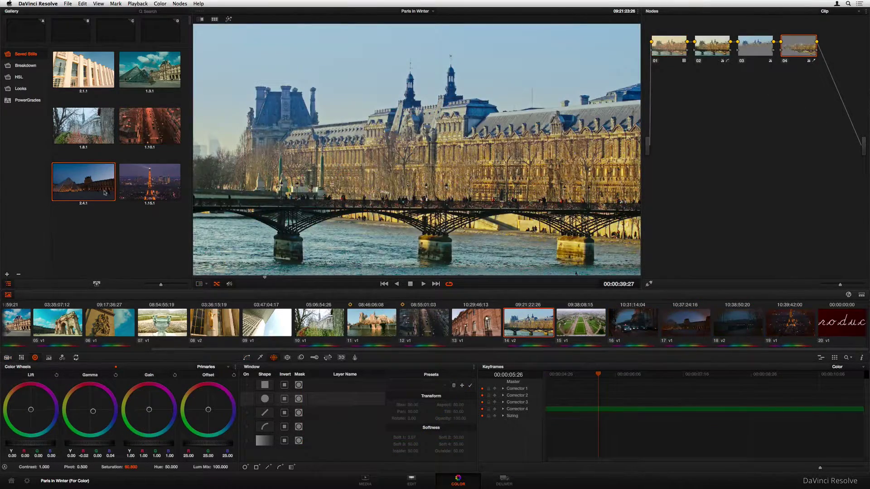
# Wipe-compare the Louvre bridge shot against the night Louvre still, then turn the wipe off.
pyautogui.doubleClick(104, 193)
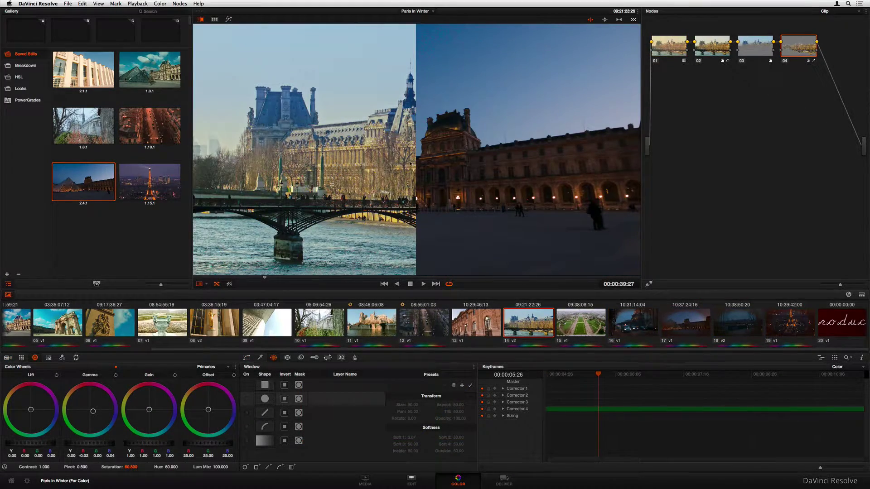
pyautogui.moveTo(411, 163); pyautogui.dragTo(416, 186)
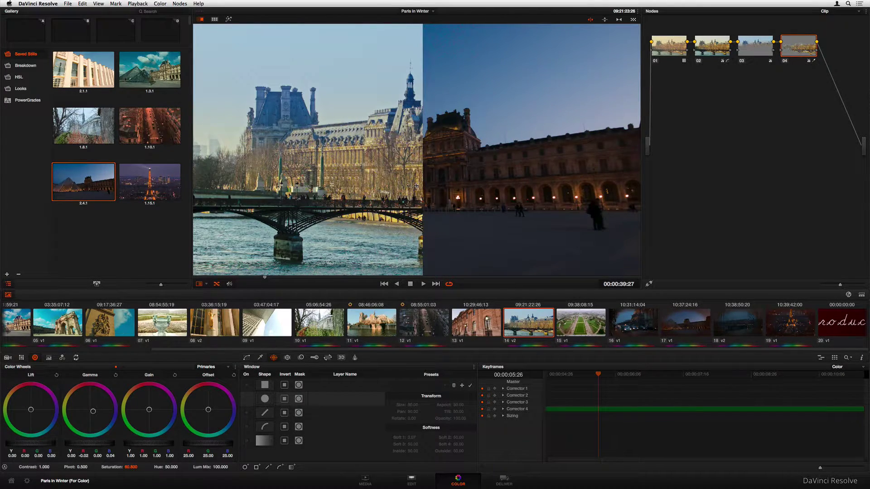
pyautogui.press('super+w')
# Play clips 11–14, then 06–14, in split screen, then show all clips in the Lightbox.
pyautogui.click(215, 19)
pyautogui.keyDown('shift'); pyautogui.click(385, 321); pyautogui.keyUp('shift')
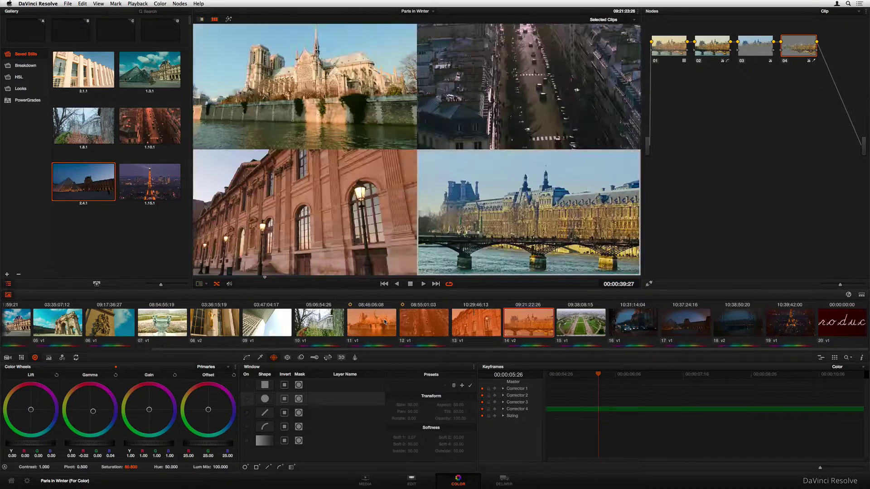
pyautogui.press('space')
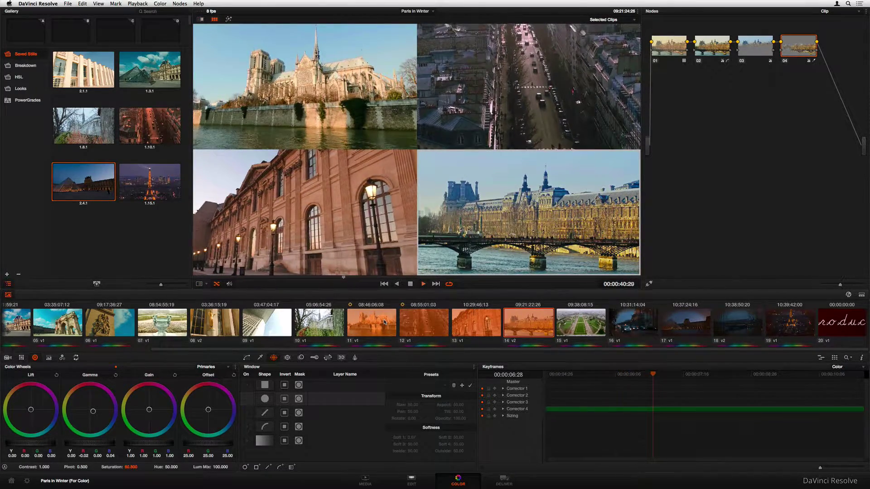
pyautogui.press('space')
pyautogui.keyDown('shift'); pyautogui.click(114, 323); pyautogui.keyUp('shift')
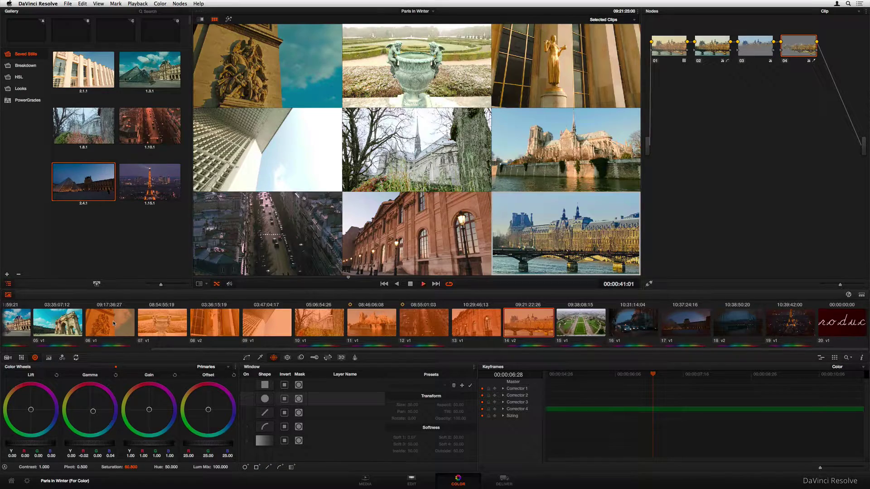
pyautogui.press('space')
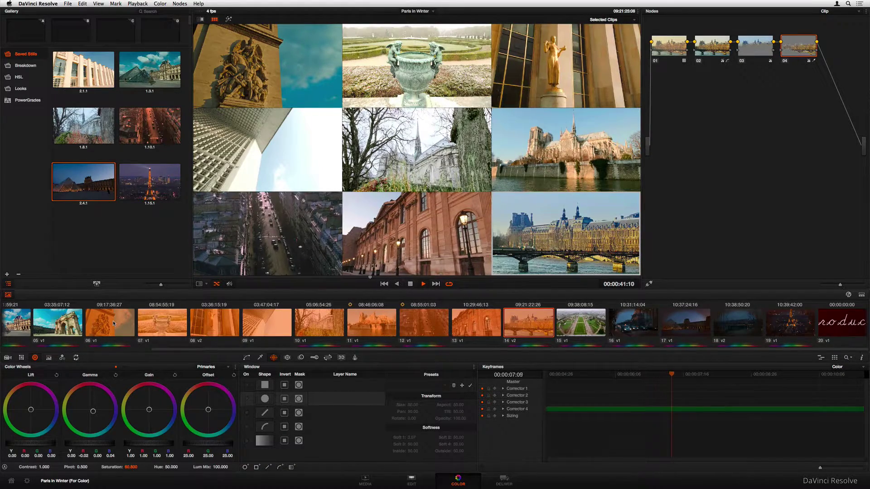
pyautogui.press('space')
pyautogui.click(214, 19)
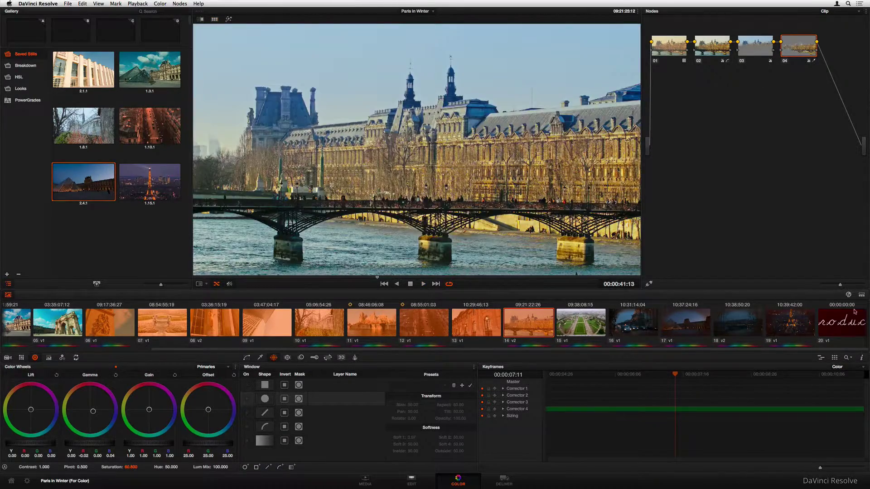
pyautogui.click(837, 360)
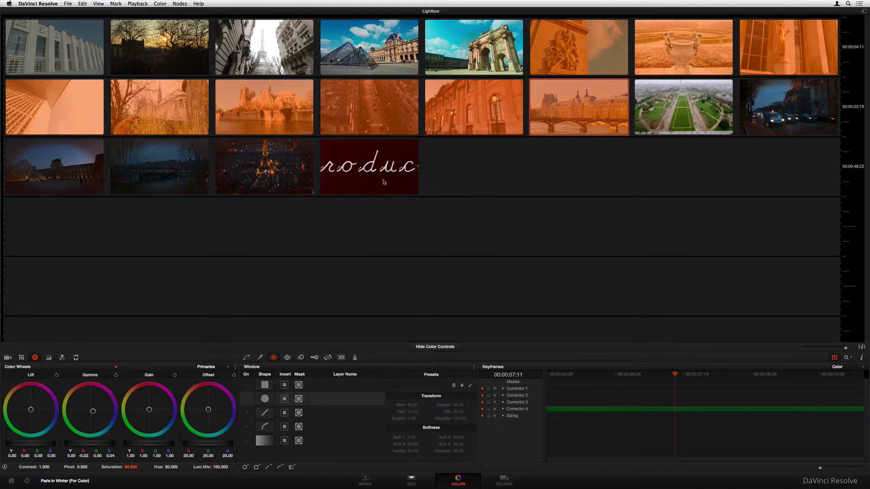
# Pick the Notre Dame clip from the Lightbox grid and reposition its gradient window across the shot.
pyautogui.click(267, 114)
pyautogui.click(369, 47)
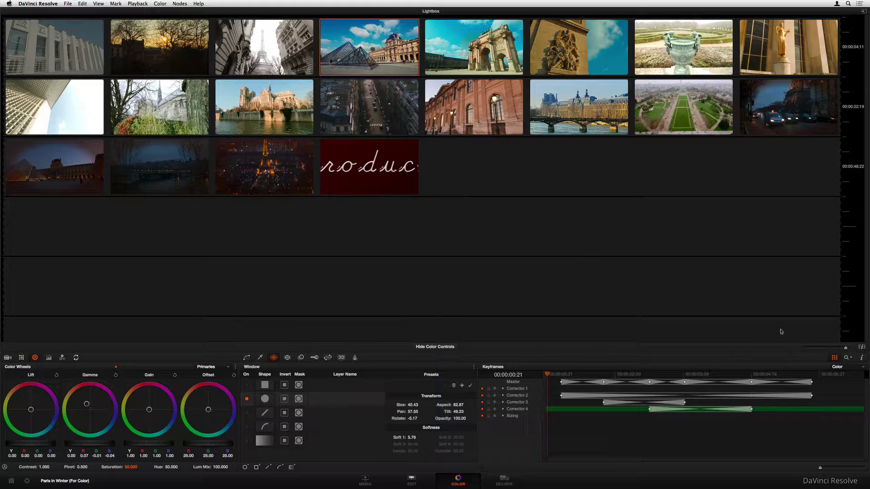
pyautogui.click(835, 358)
pyautogui.moveTo(403, 156); pyautogui.dragTo(415, 173)
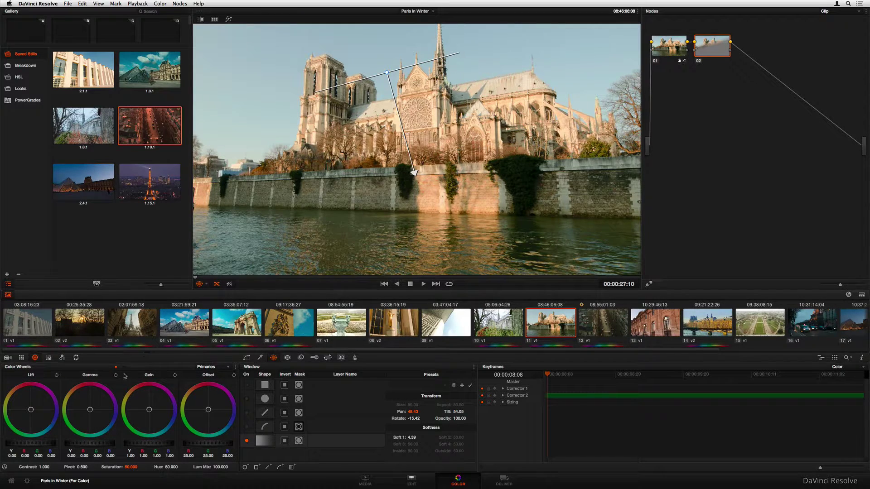
# Shift Notre Dame's midtones to blue and isolate the cathedral with a sharp-cornered, soft-inside curve window.
pyautogui.moveTo(93, 401); pyautogui.dragTo(167, 443)
pyautogui.click(246, 427)
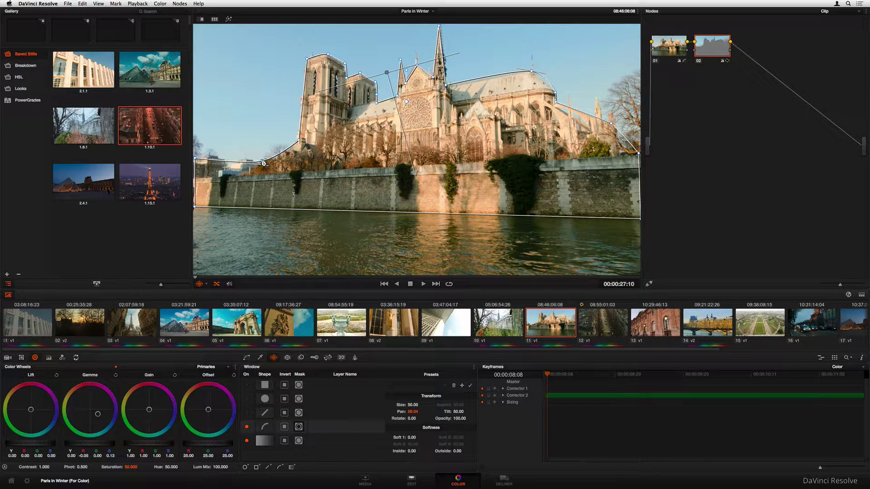
pyautogui.click(533, 74)
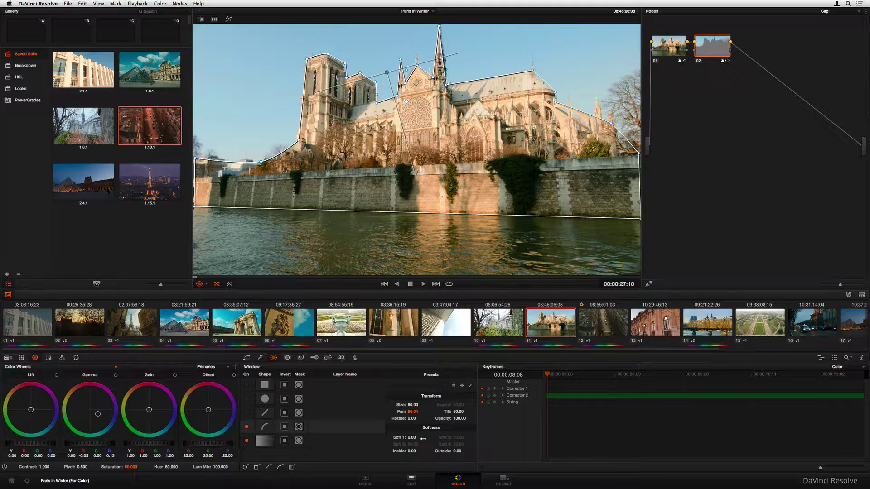
pyautogui.moveTo(412, 451); pyautogui.dragTo(422, 452)
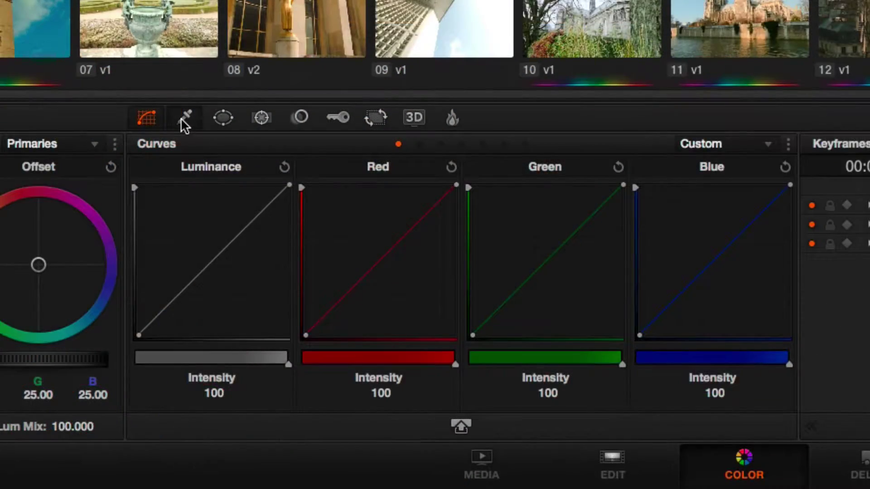
# Check the grass matte in Highlight view, raise In/Out Ratio to 47.1, then nudge Gamma toward green.
pyautogui.click(259, 358)
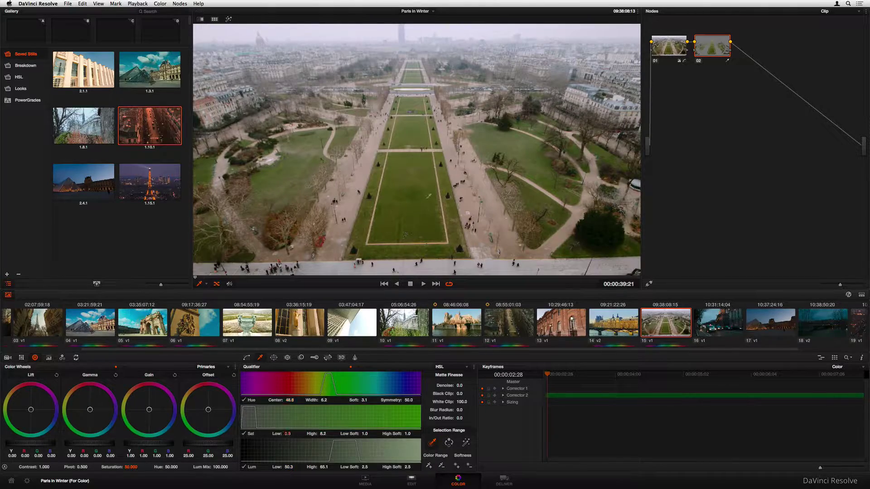
pyautogui.click(228, 19)
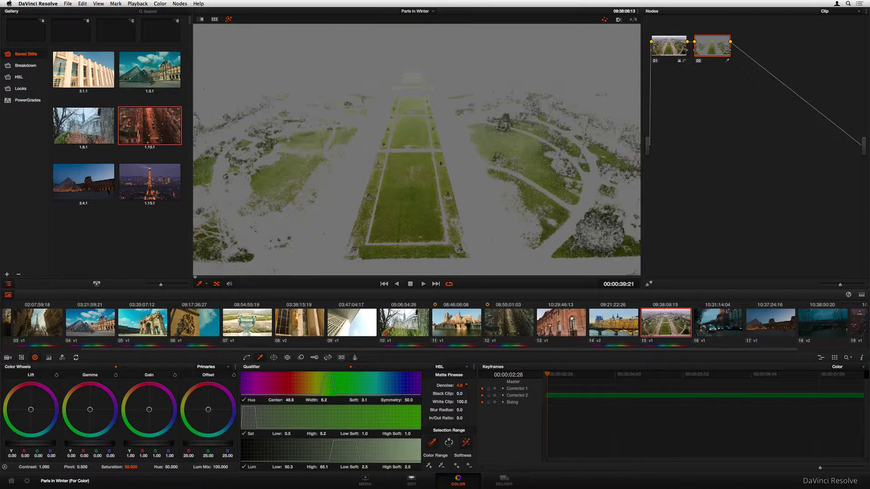
pyautogui.moveTo(460, 418); pyautogui.dragTo(498, 418)
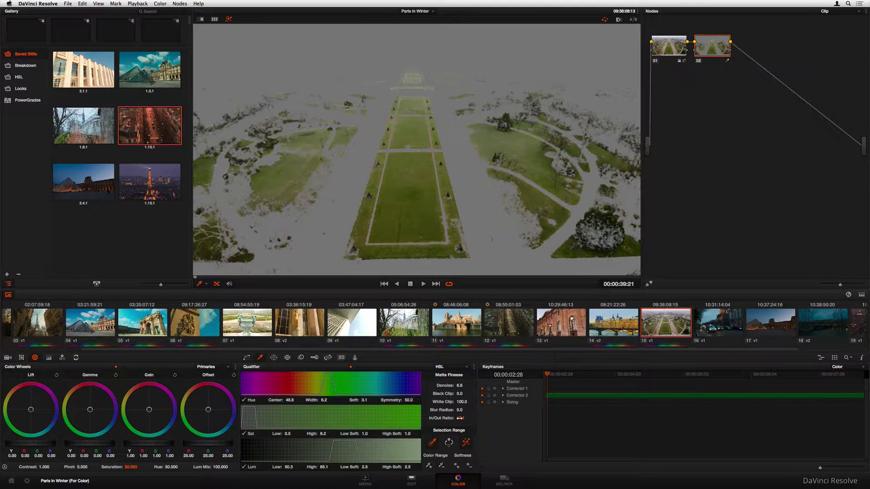
pyautogui.hotkey('shift', 'h')
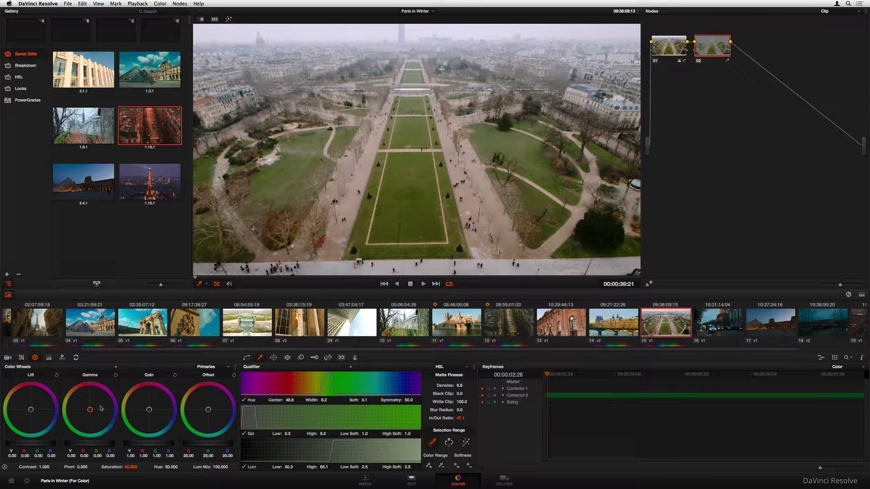
pyautogui.moveTo(97, 408); pyautogui.dragTo(51, 434)
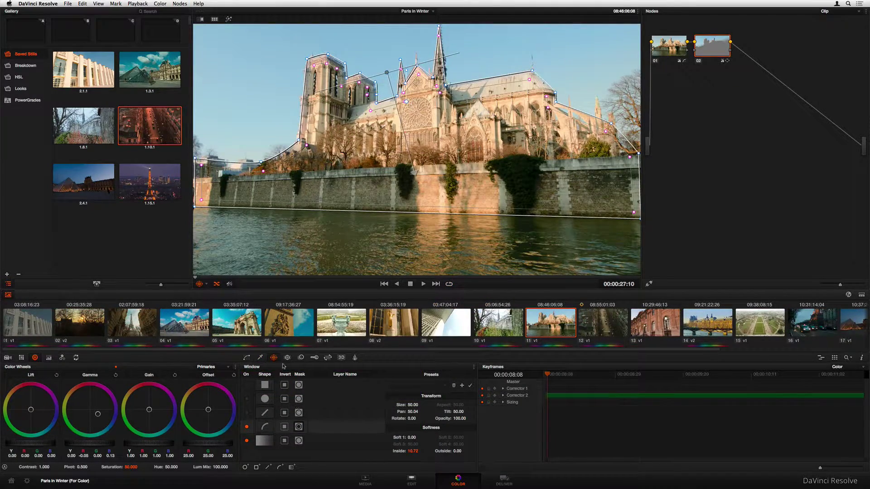
# Track the cathedral curve window forward through the Notre Dame shot.
pyautogui.click(287, 357)
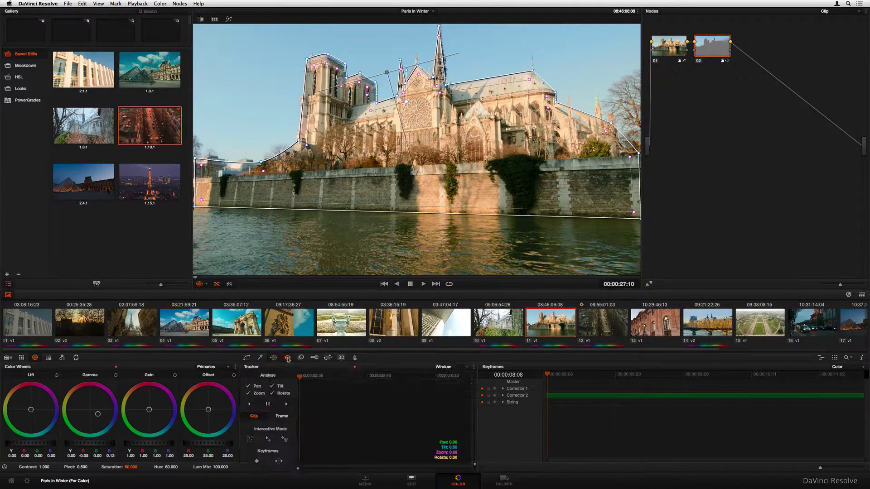
pyautogui.click(286, 405)
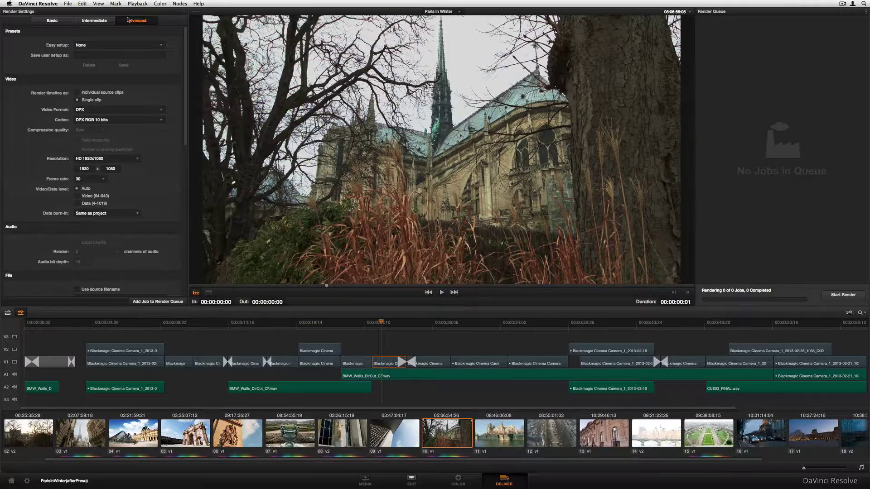
# Set the render format to QuickTime with audio exported and output named after source clips.
pyautogui.click(67, 22)
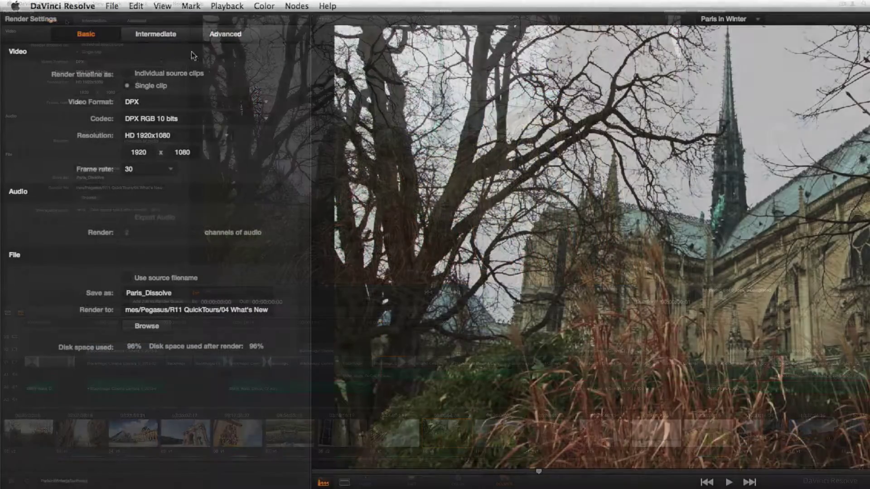
pyautogui.click(157, 62)
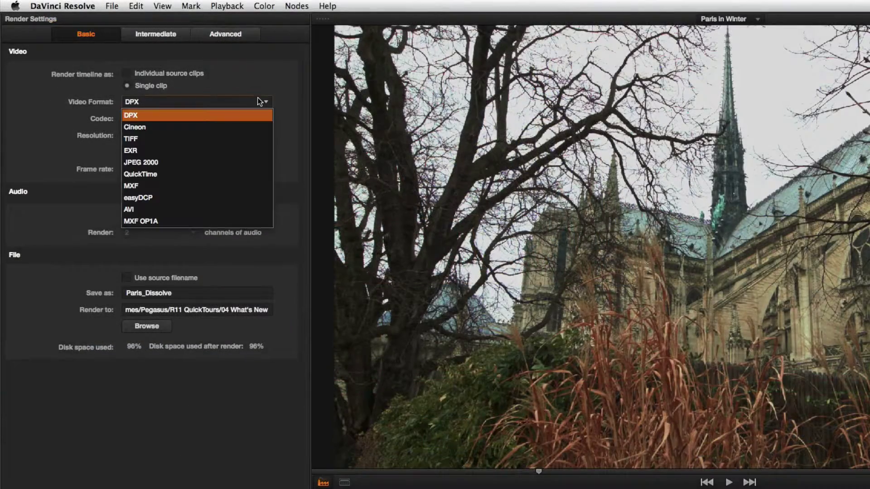
pyautogui.click(221, 173)
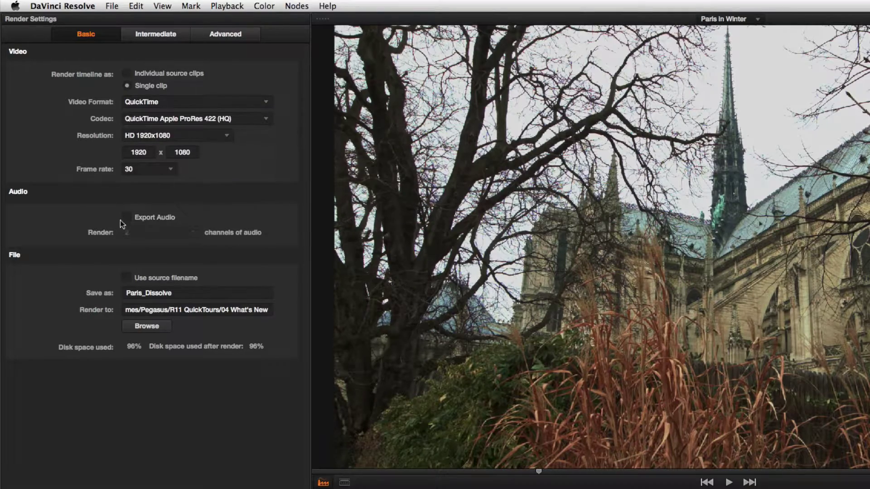
pyautogui.click(126, 276)
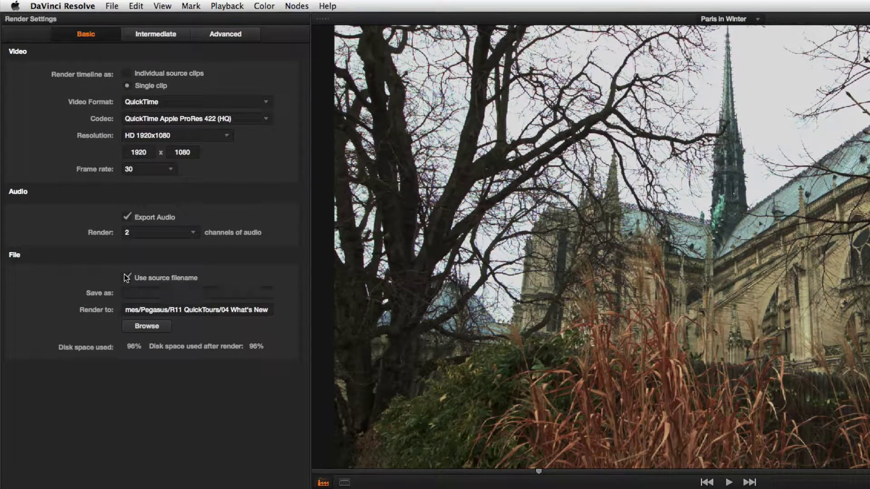
pyautogui.click(621, 488)
# Mark 00:00:25:07 to 00:00:34:13 as the render range and add the job to the queue.
pyautogui.press('i')
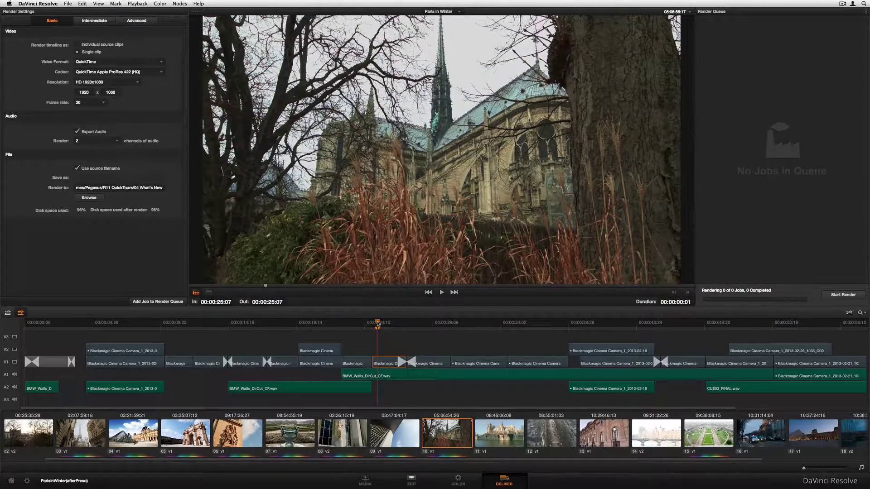
pyautogui.moveTo(378, 324); pyautogui.dragTo(505, 323)
pyautogui.press('o')
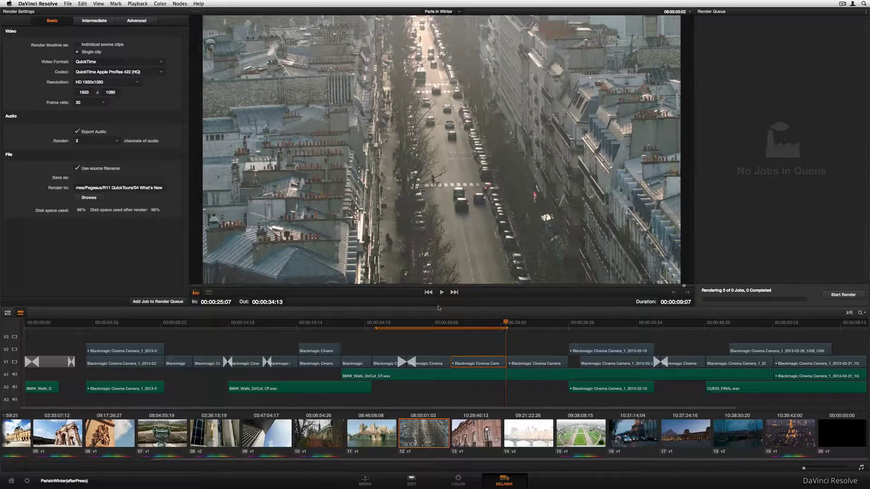
pyautogui.click(181, 302)
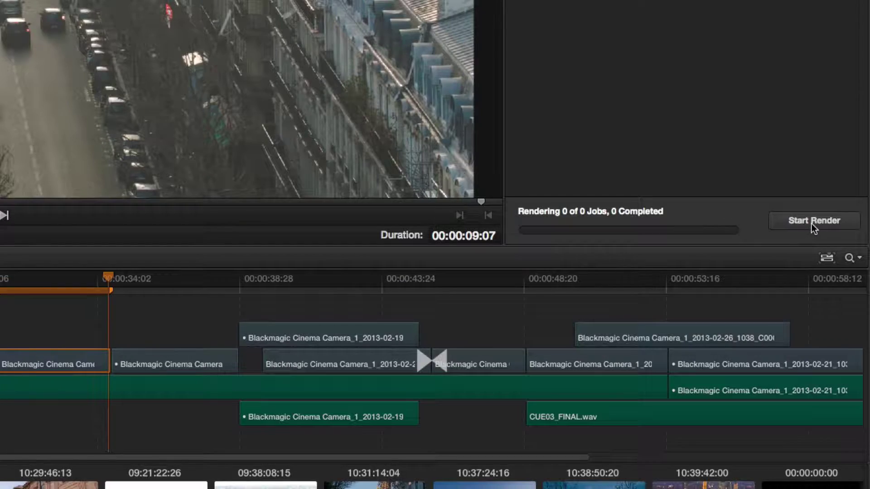
# Start rendering Job 1, the Paris in Winter ProRes export.
pyautogui.click(811, 224)
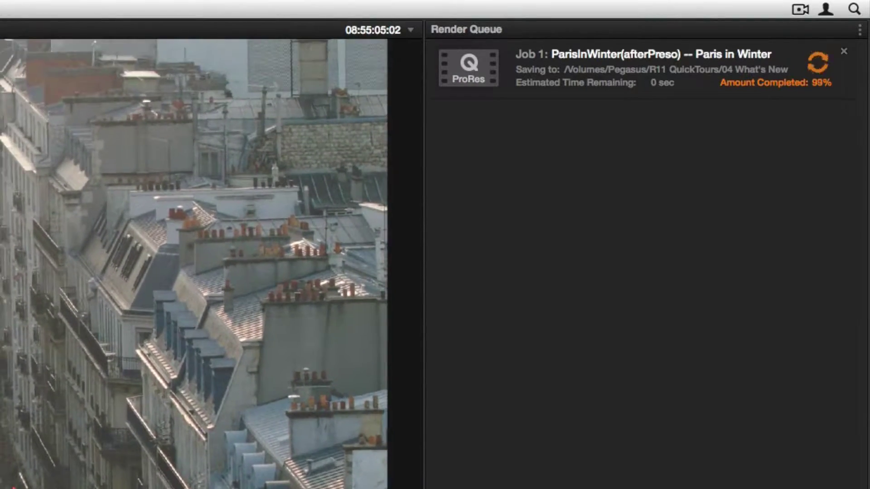